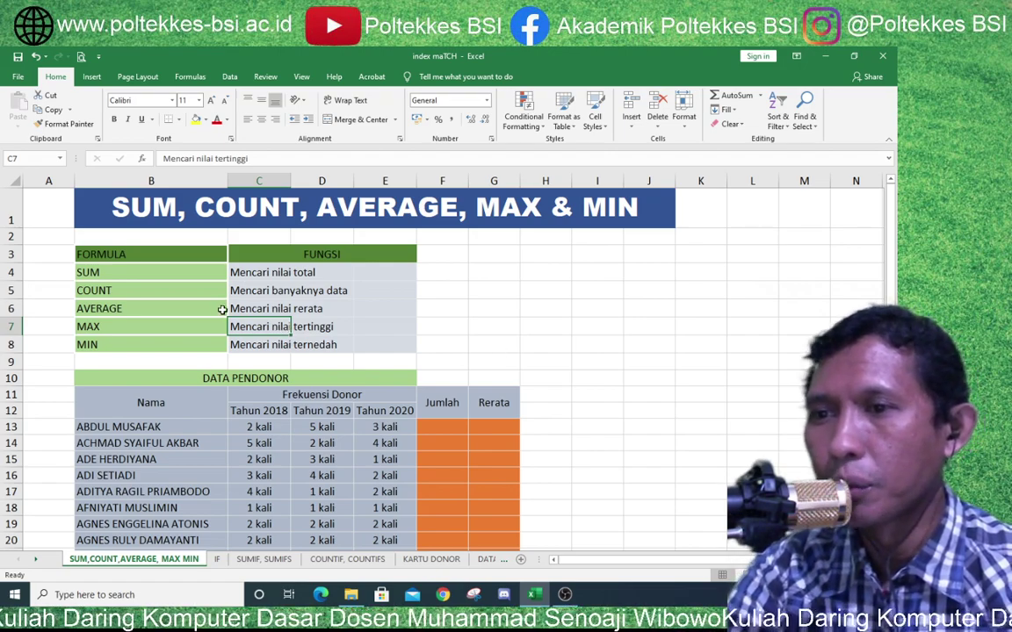
- Go over the SUM, COUNT, AVERAGE, MAX and MIN formula names and what each is used for
click(131, 274)
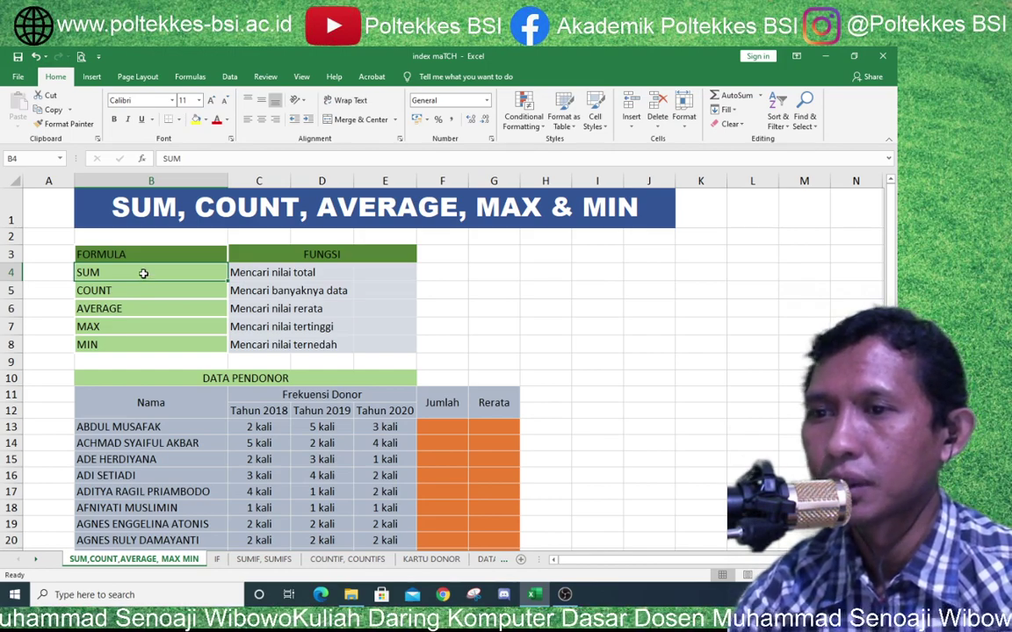
click(268, 272)
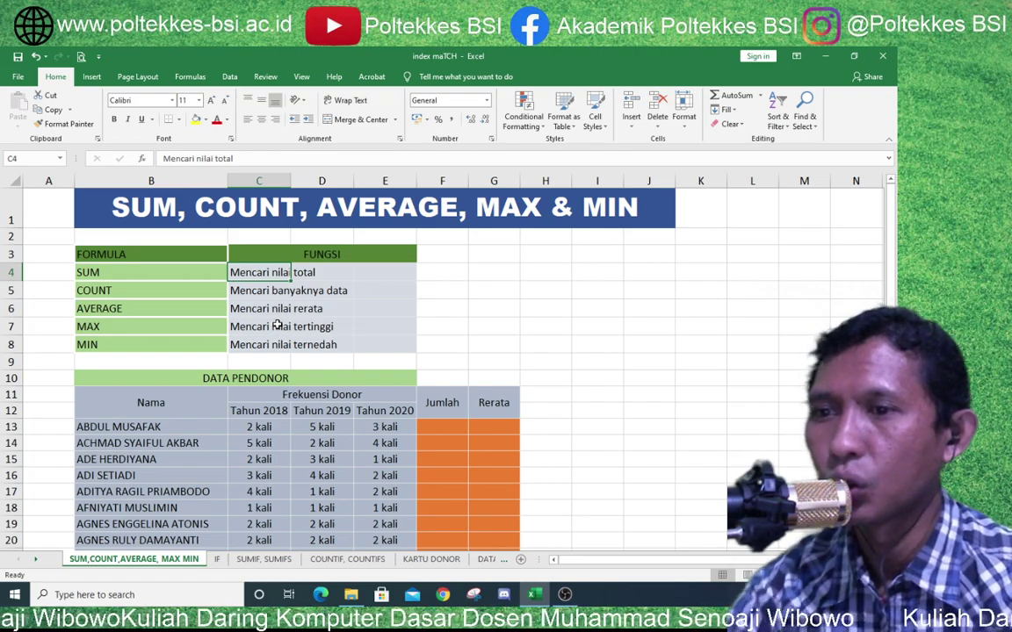
click(92, 293)
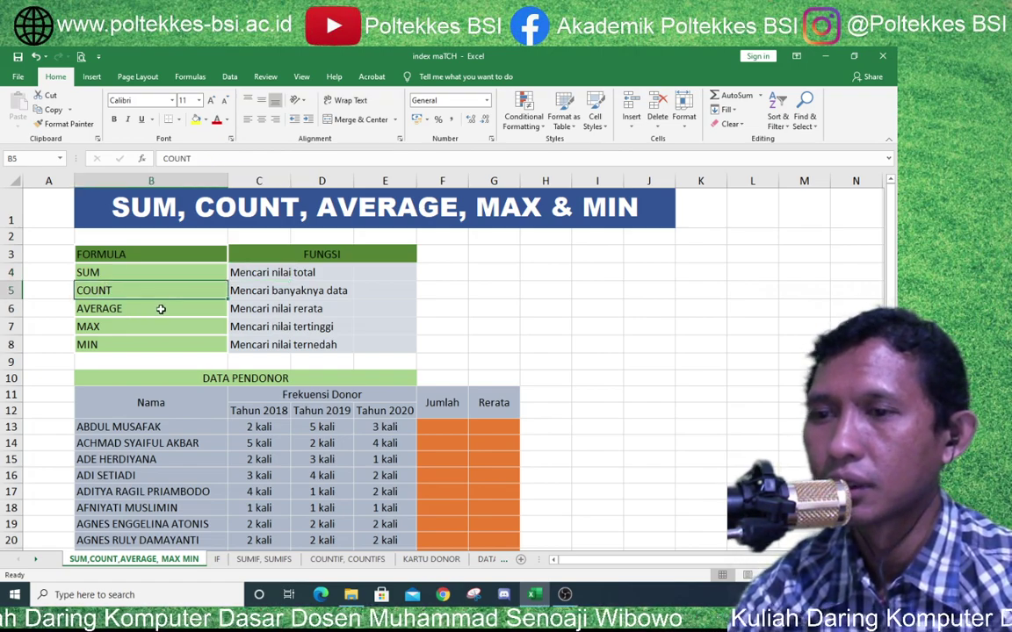
click(251, 294)
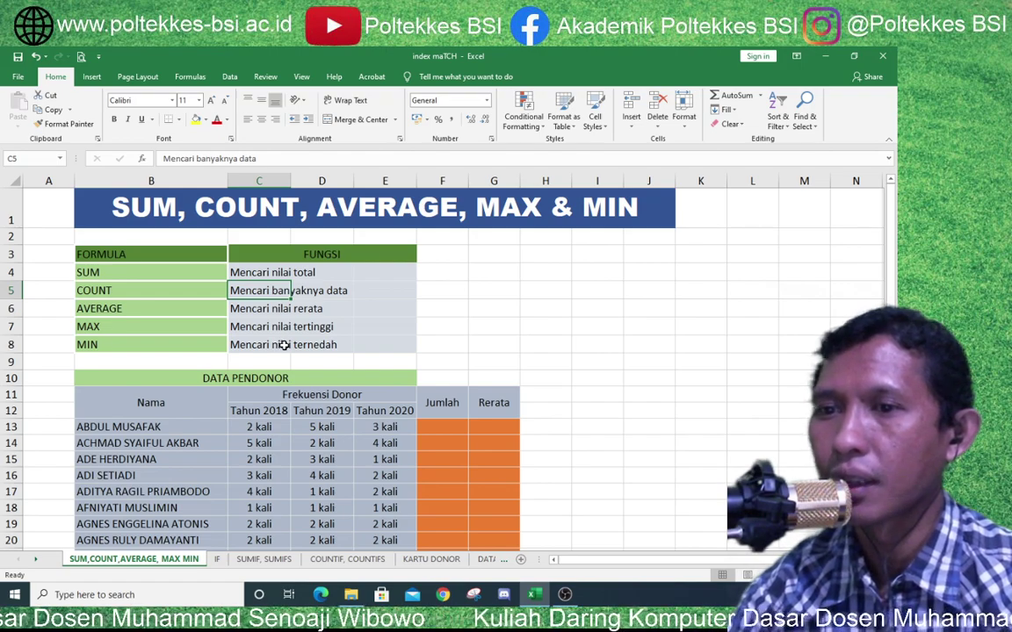
click(96, 309)
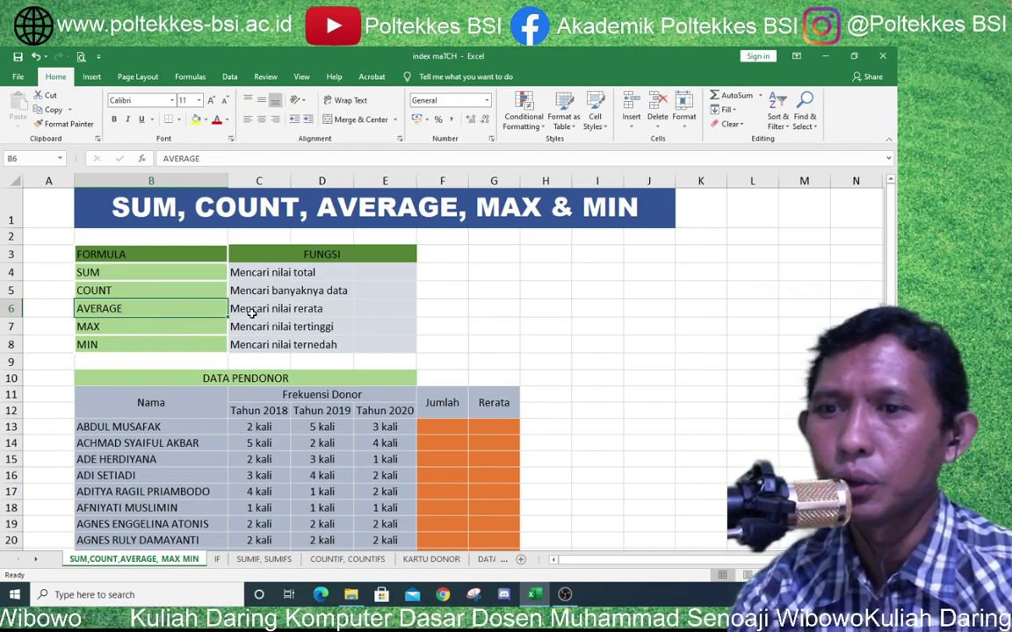
click(264, 316)
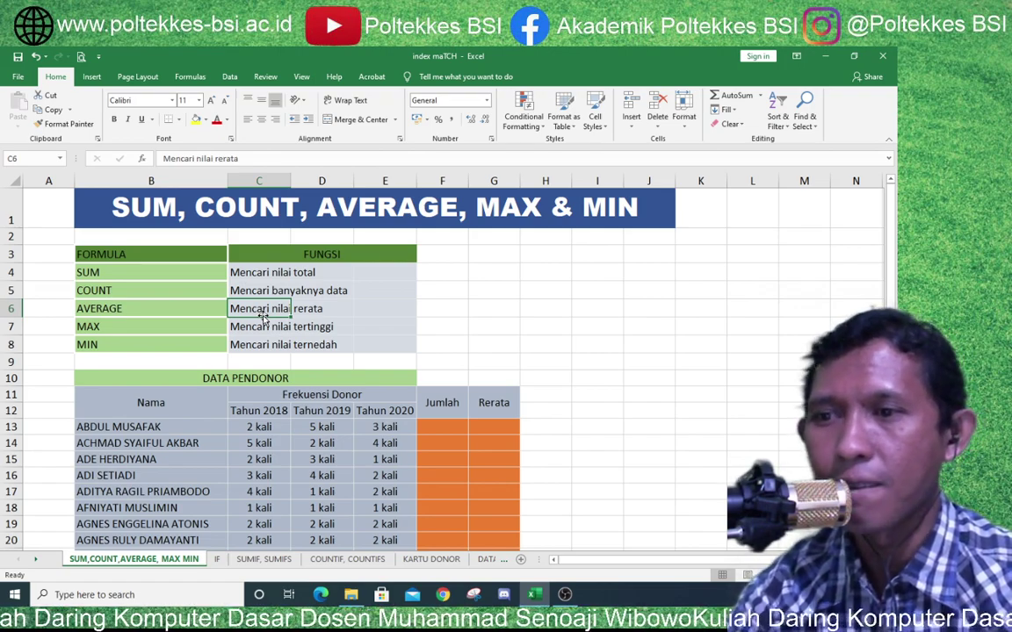
click(96, 327)
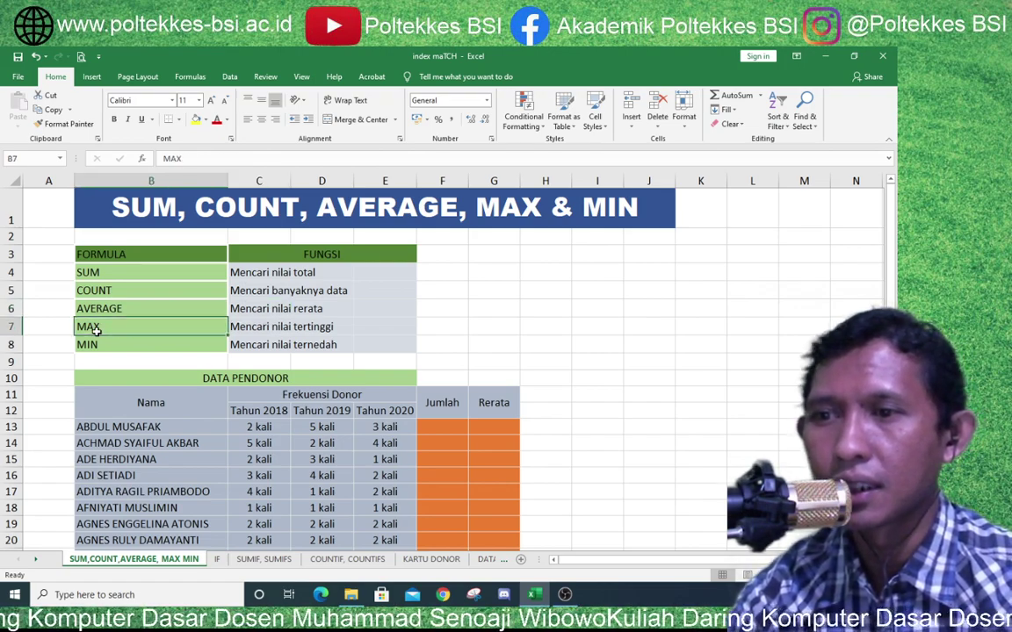
click(245, 329)
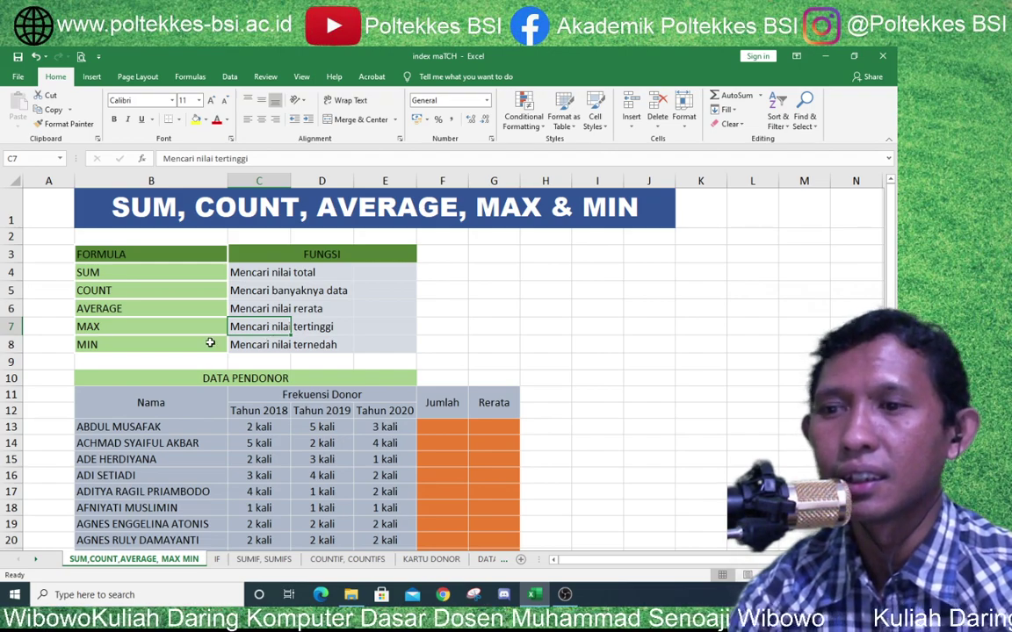
click(103, 344)
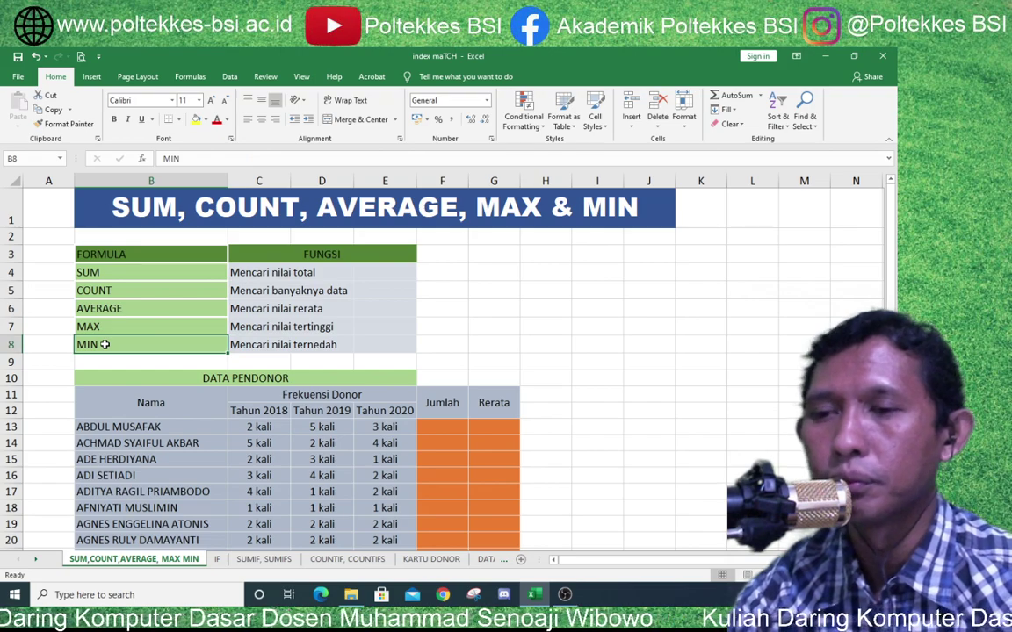
click(250, 344)
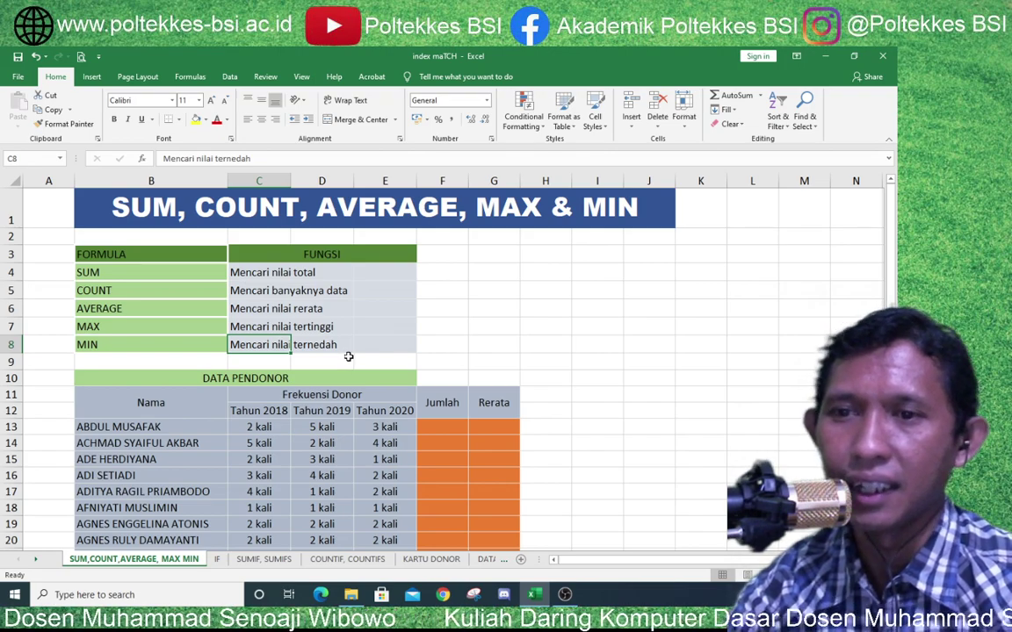
drag(130, 273, 129, 344)
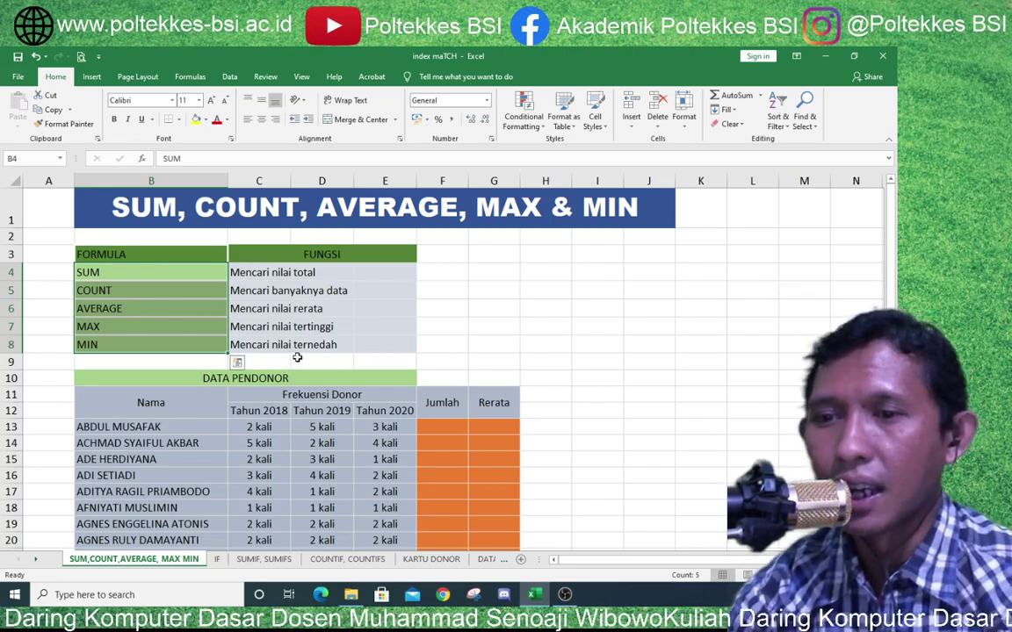
- Go over the DATA PENDONOR table headers: Nama, Frekuensi Donor, Tahun 2018–2020, Jumlah and Rerata
scroll(294, 360, down, 1)
click(173, 301)
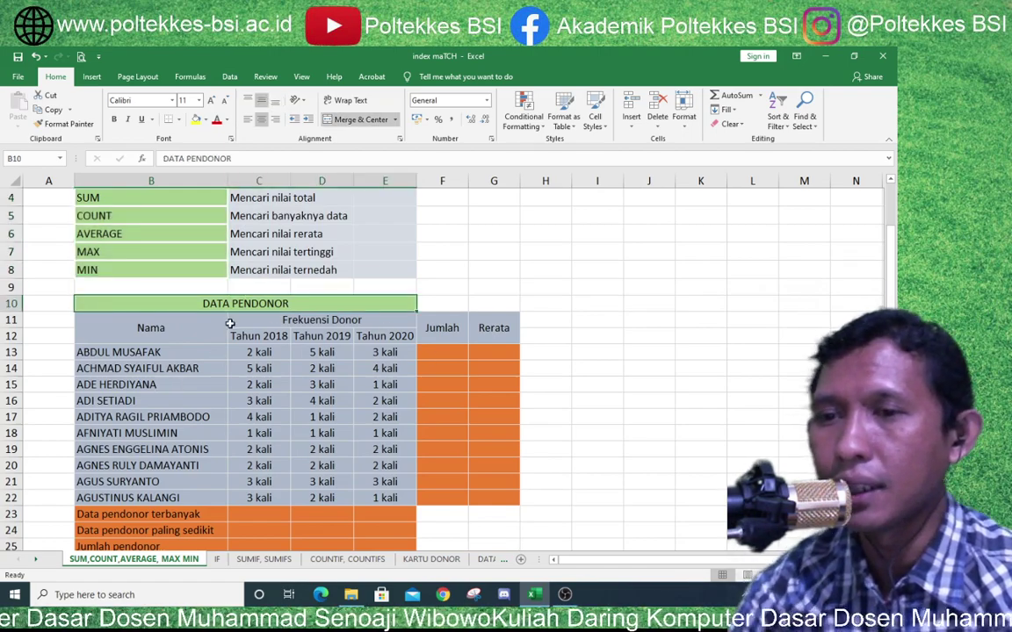
click(155, 328)
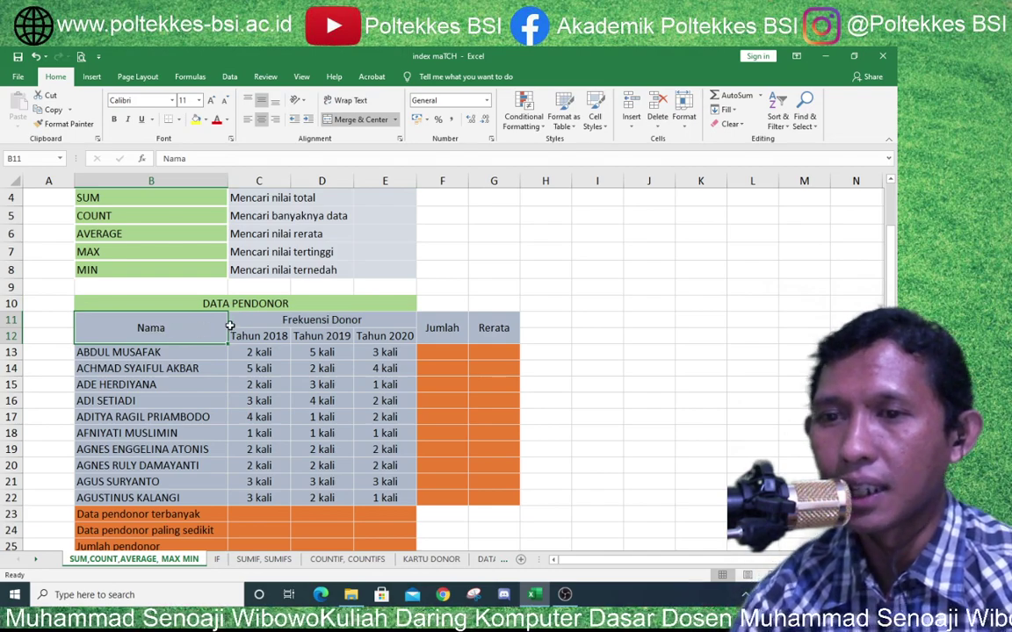
click(273, 320)
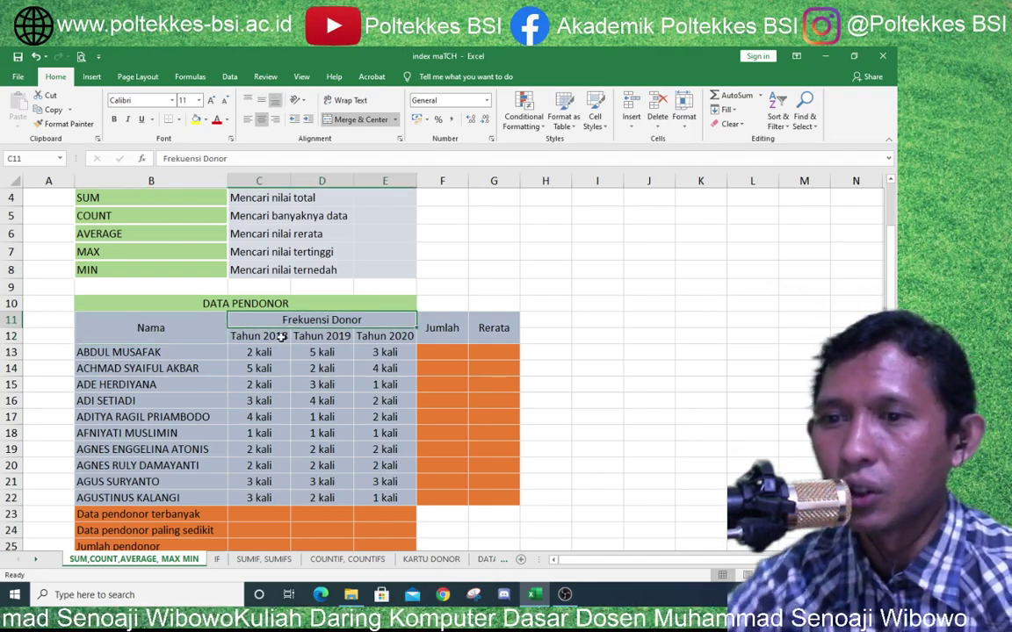
click(278, 338)
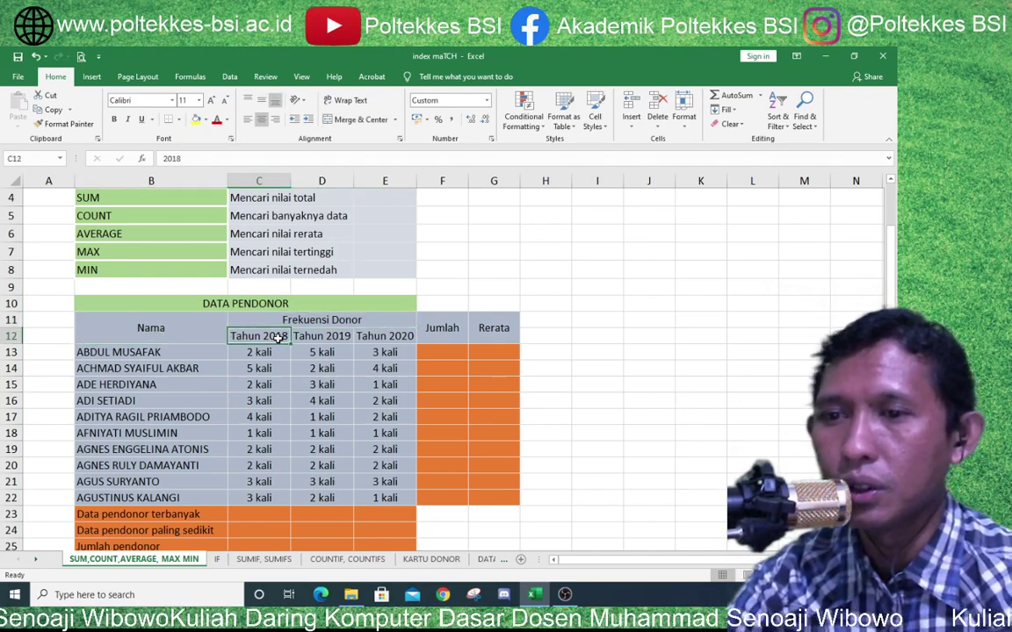
click(335, 338)
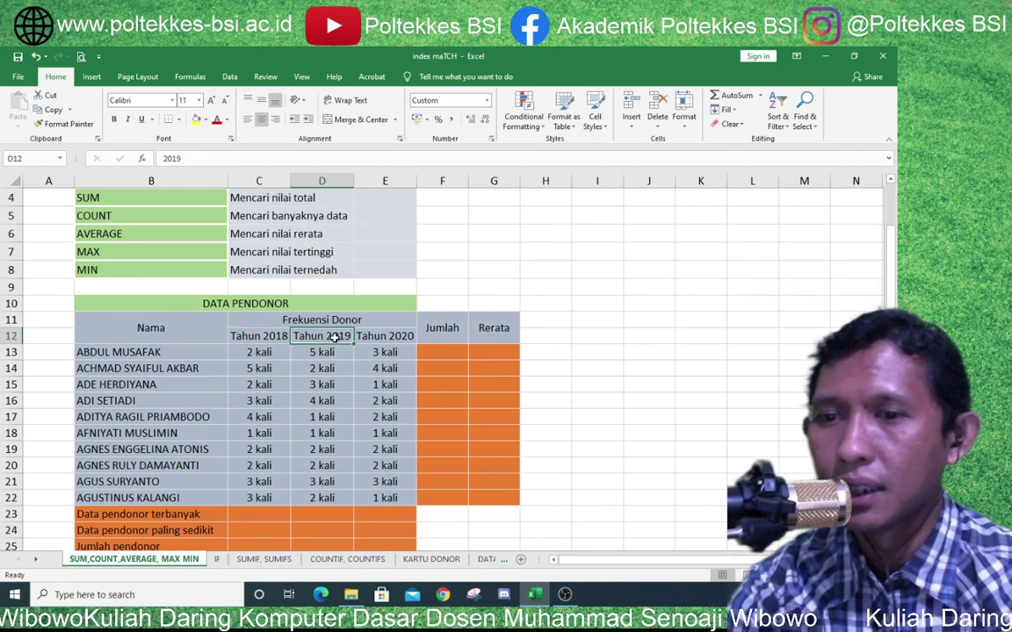
click(381, 339)
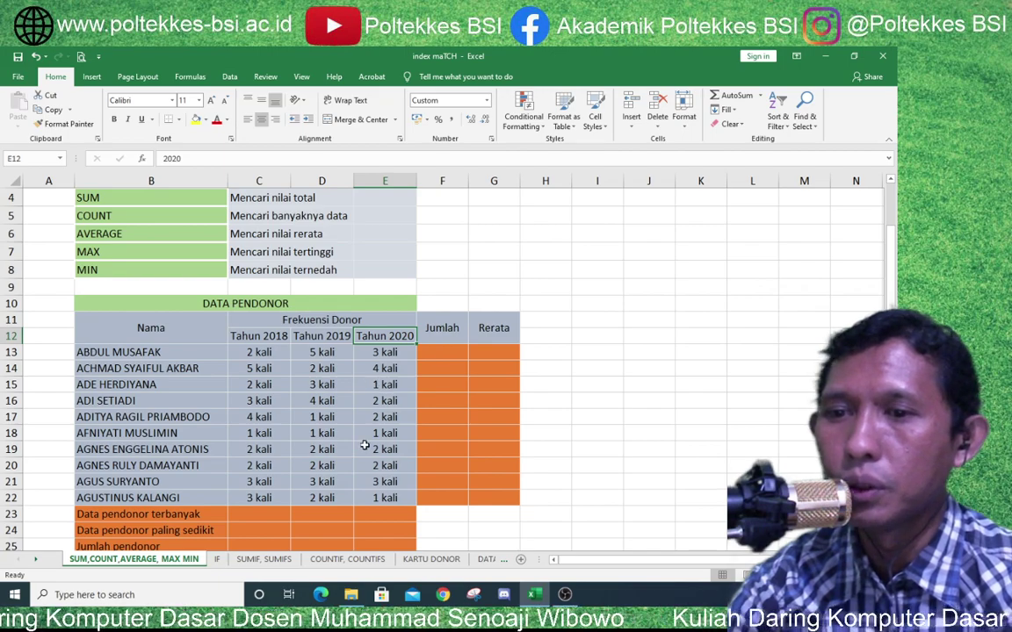
click(440, 333)
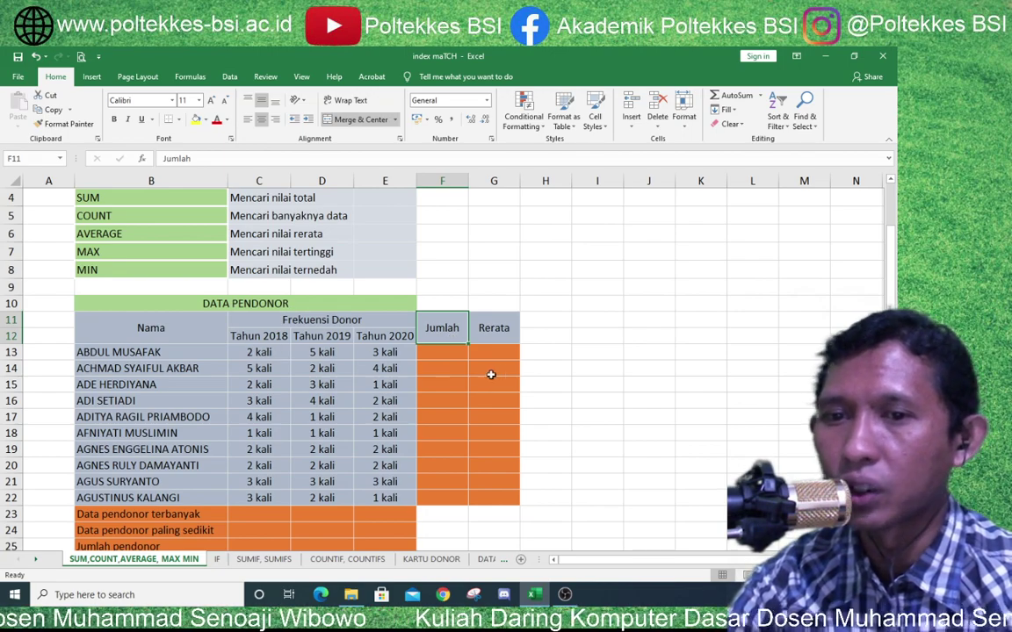
click(487, 323)
- Review the three summary row labels and delete the misspelled extra label in B26
scroll(373, 454, down, 2)
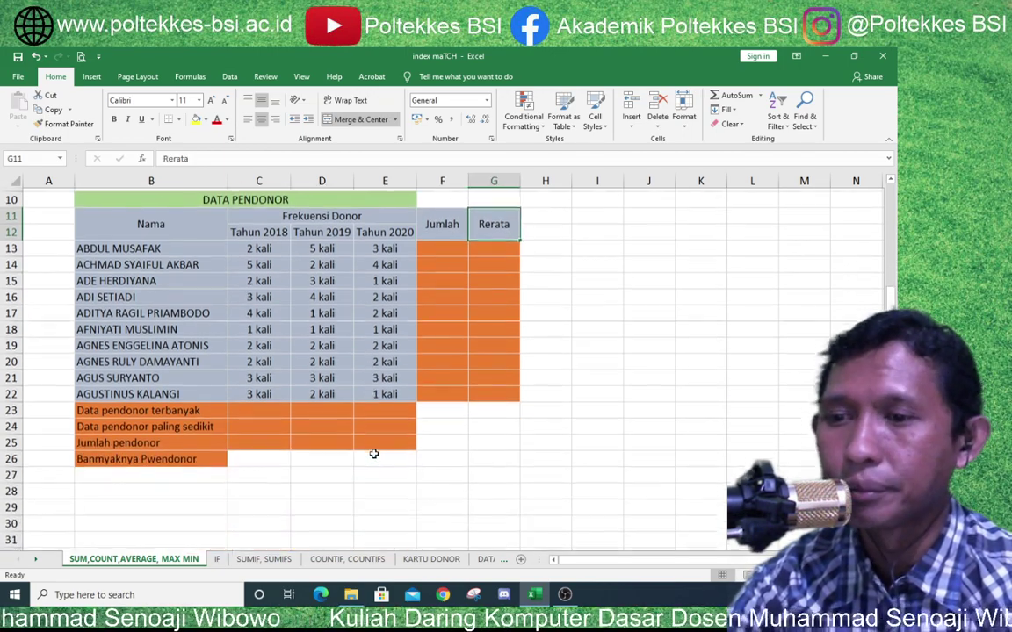
click(141, 408)
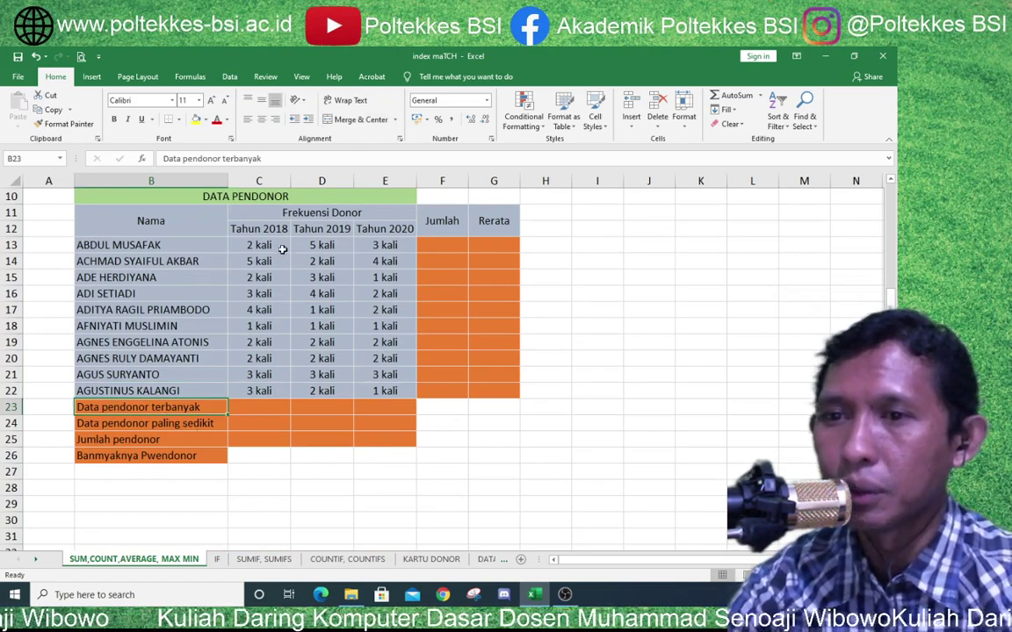
click(141, 426)
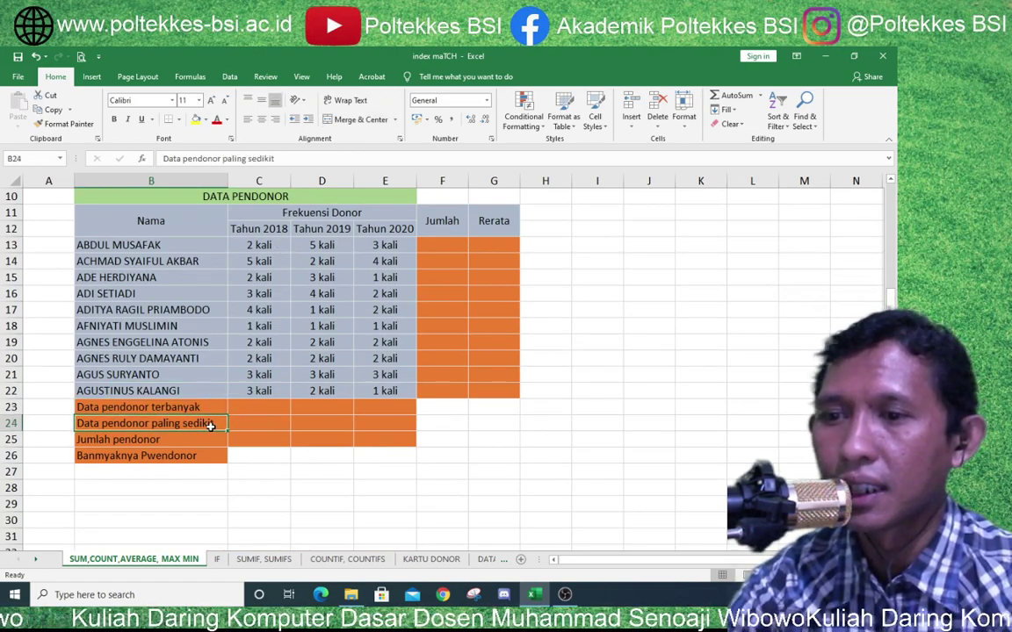
click(137, 440)
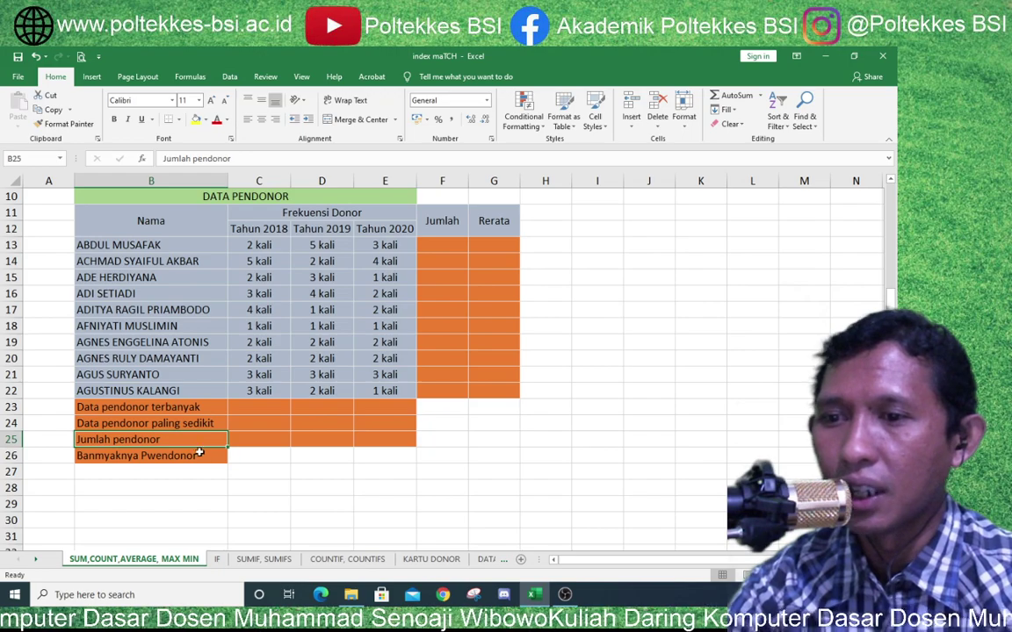
click(115, 456)
key(Delete)
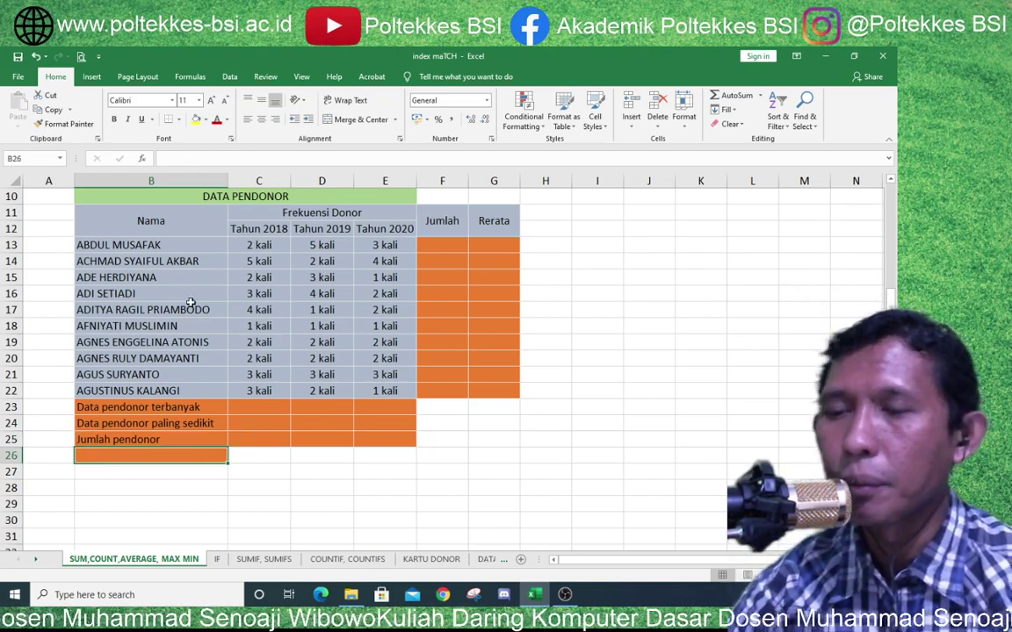
click(449, 245)
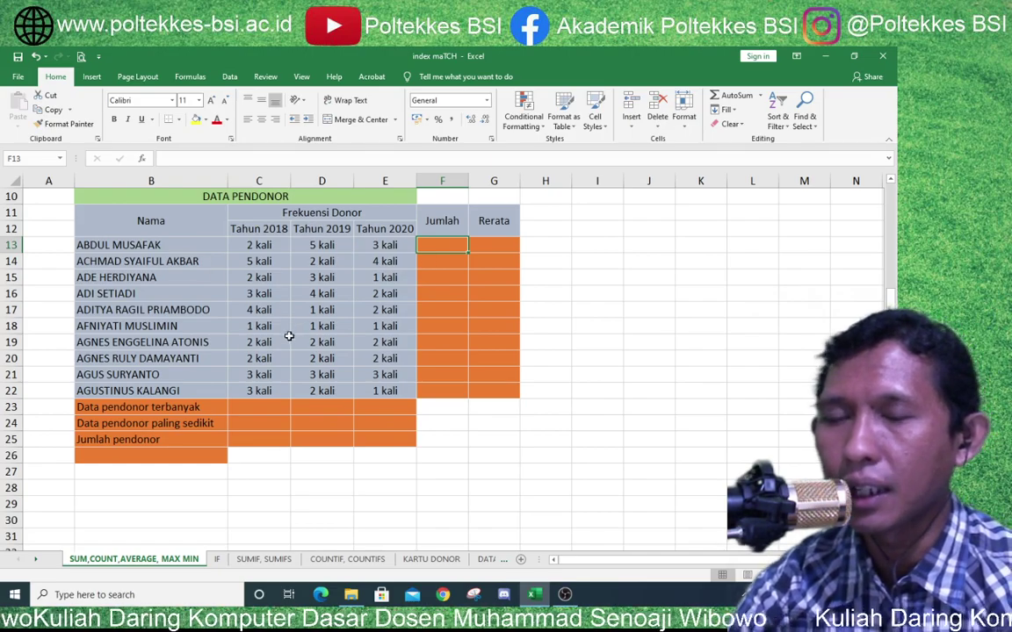
- Enter =SUM(C13:E13) in F13, totalling the first donor's donations to 10 kali
scroll(289, 337, up, 1)
scroll(289, 336, up, 2)
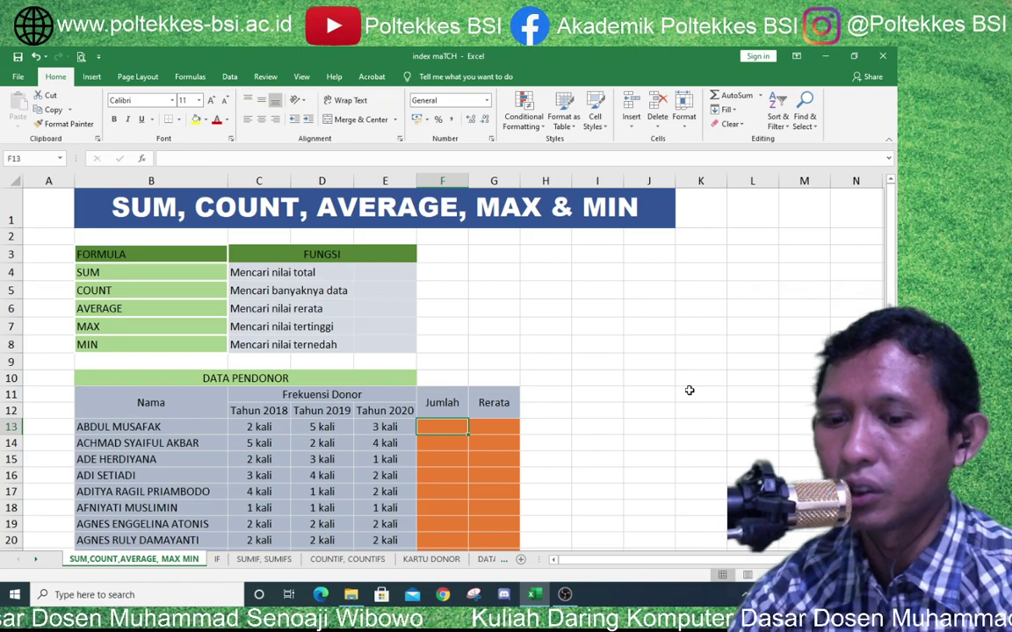
text(=)
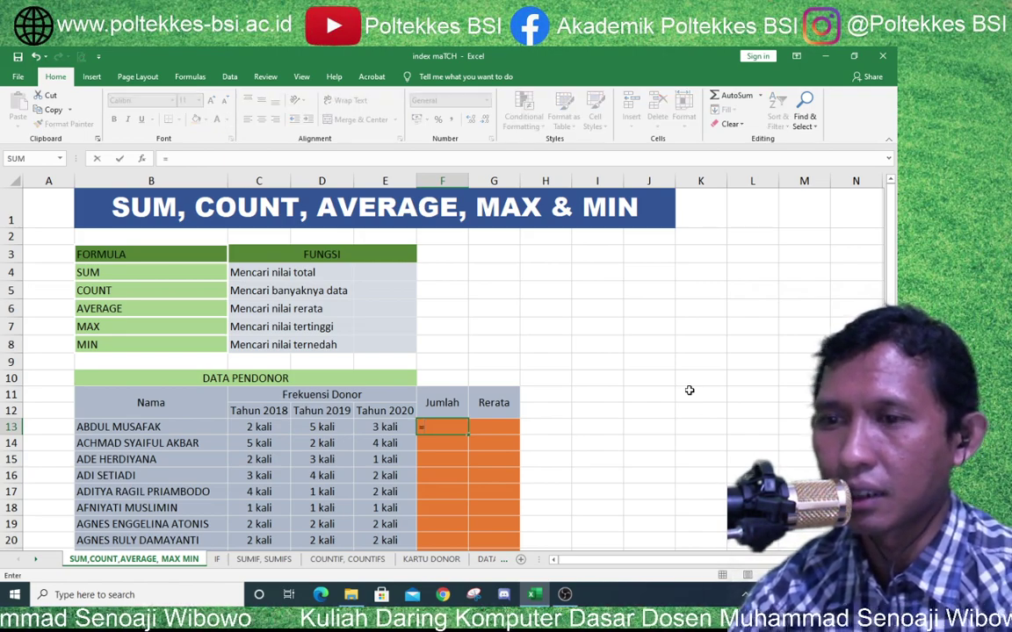
text(su)
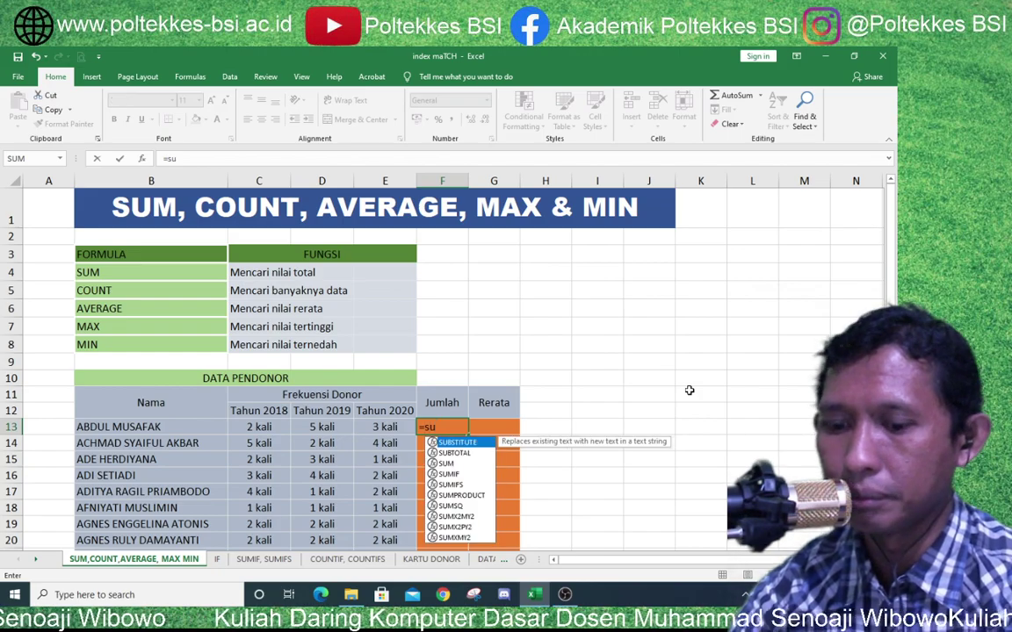
text(m)
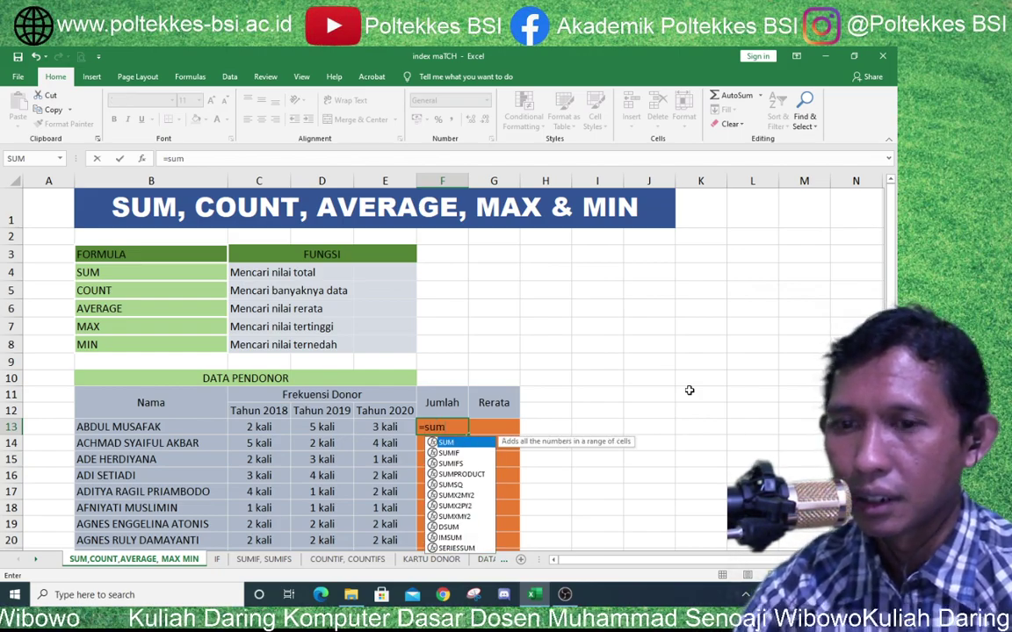
text(()
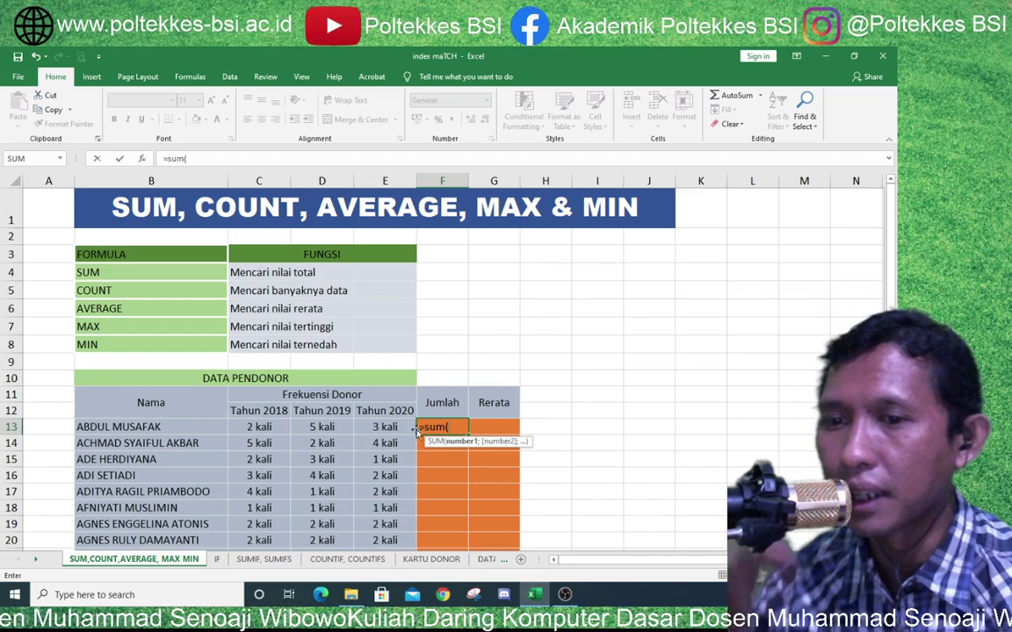
drag(260, 427, 389, 427)
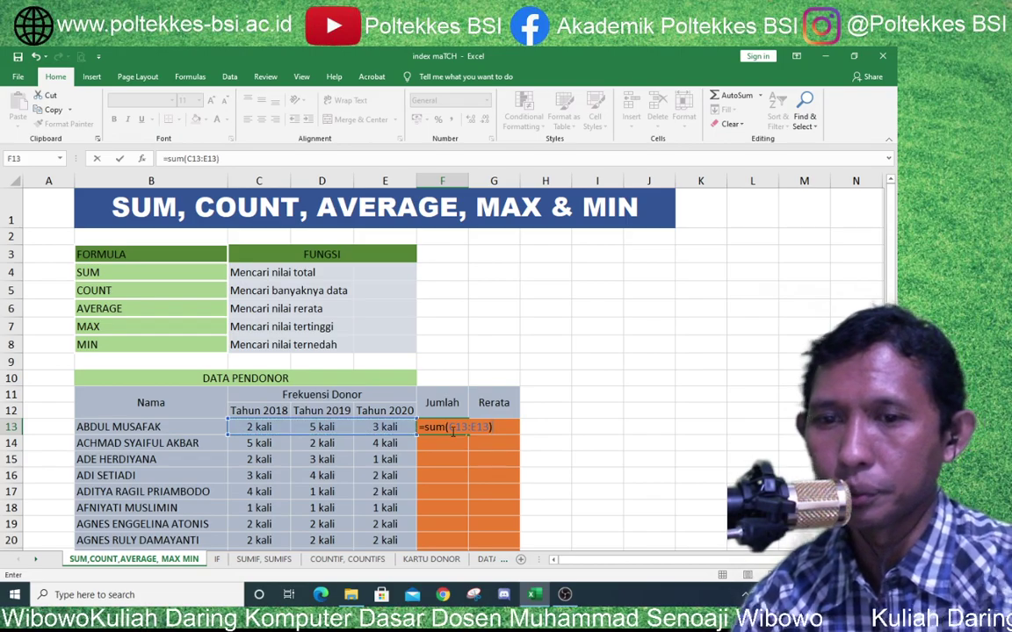
key(Return)
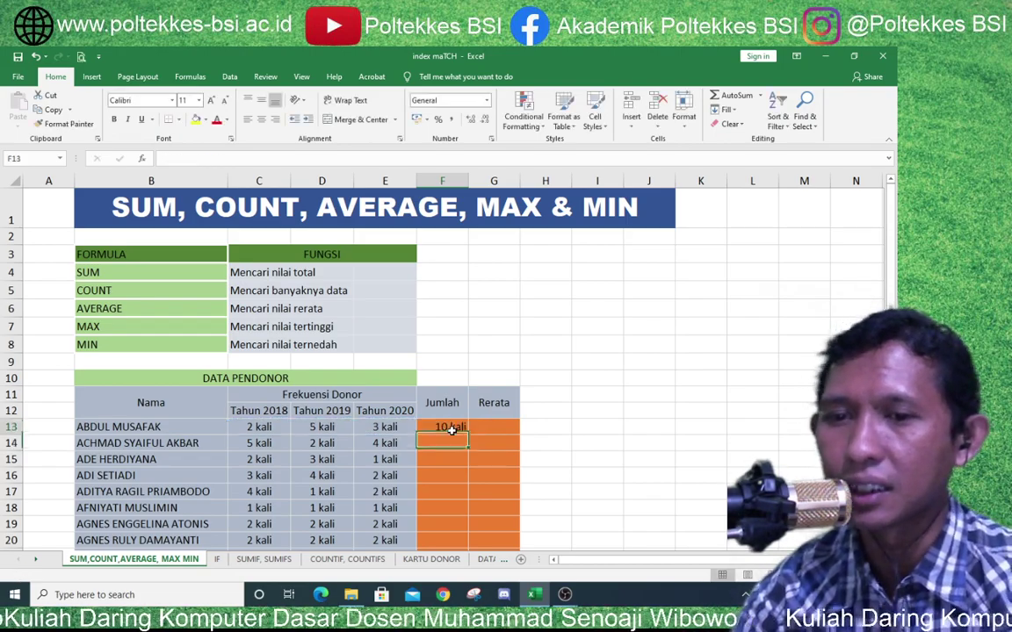
click(450, 428)
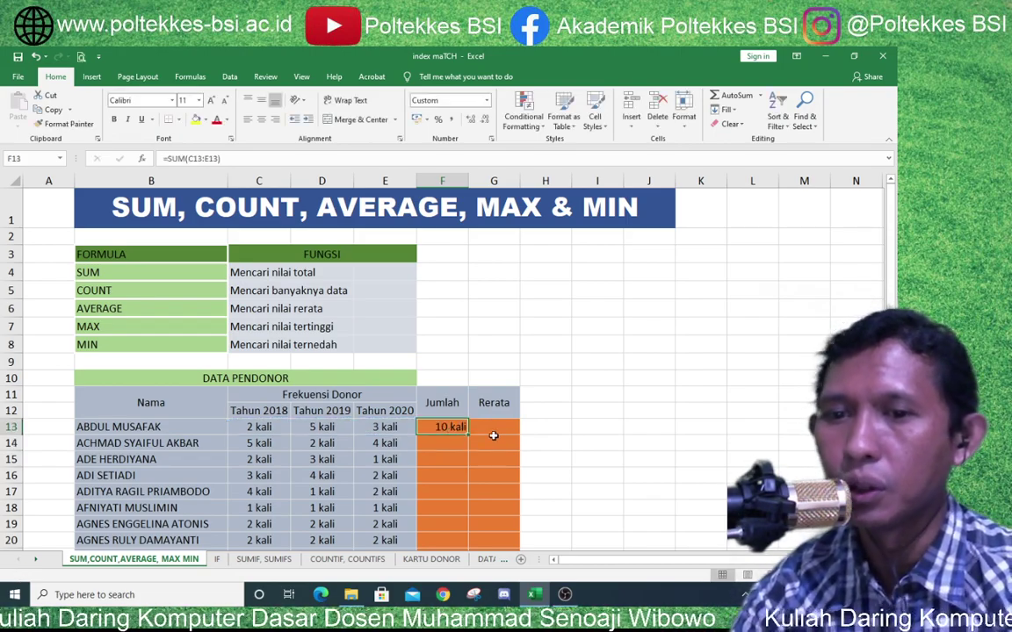
- Enter =SUM(C14:E14) in F14, totalling the second donor's donations to 11 kali
click(166, 427)
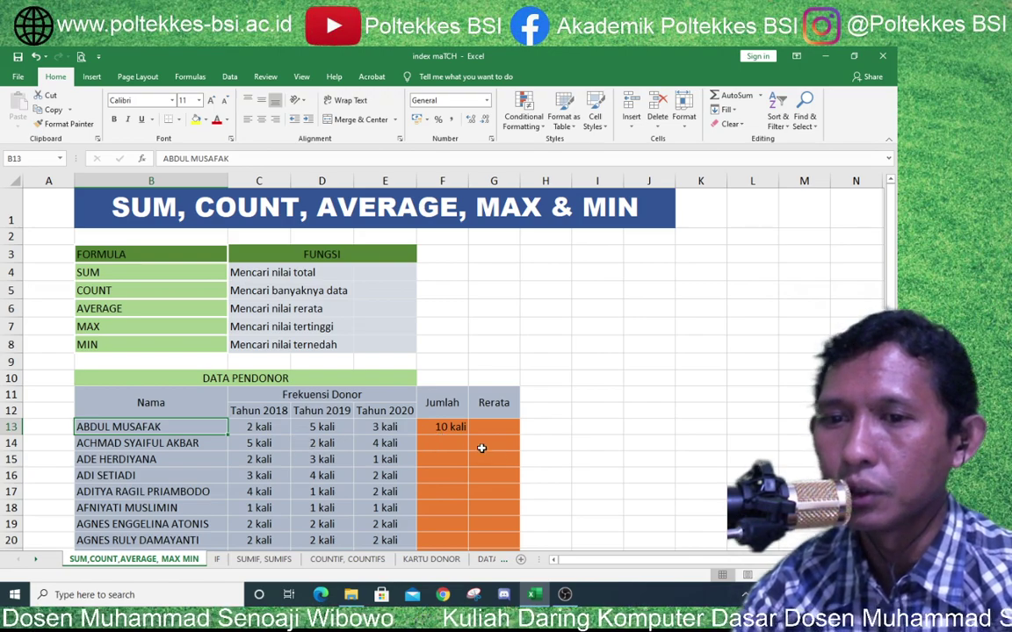
click(450, 444)
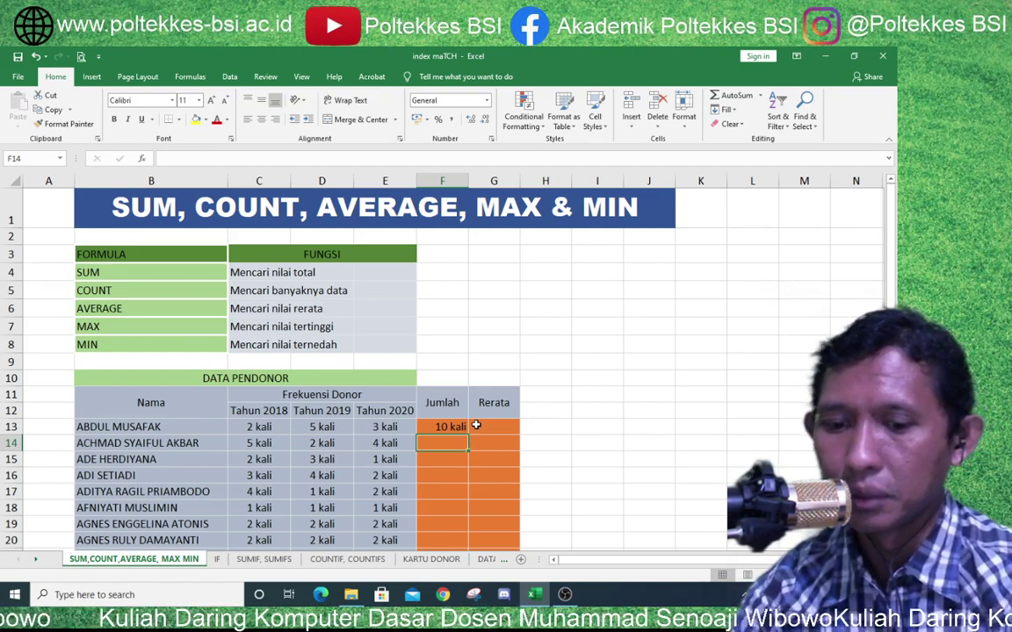
text(=)
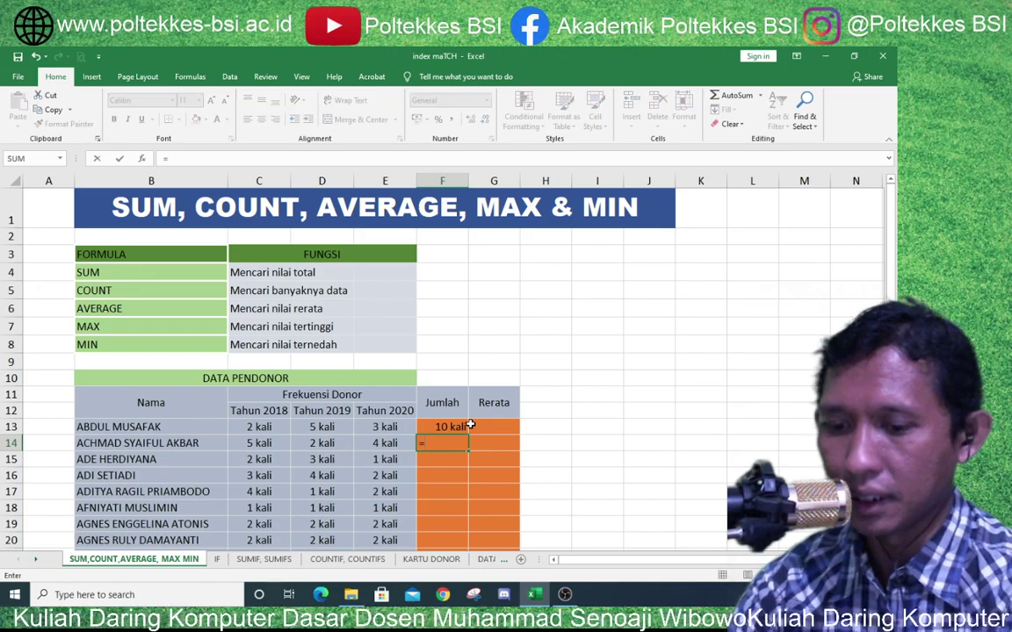
text(sum)
key(Tab)
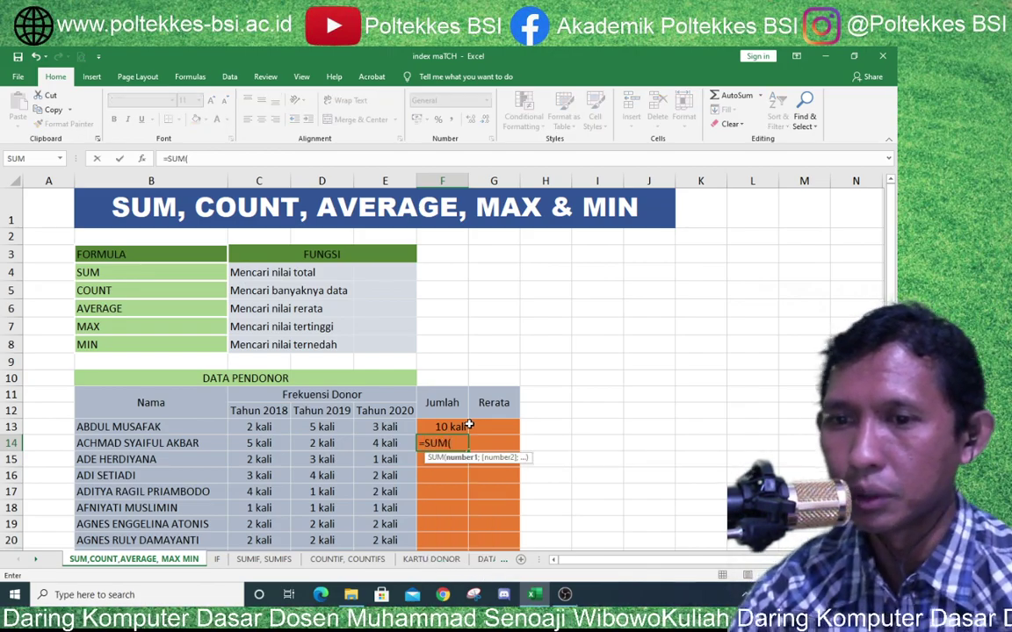
drag(255, 443, 386, 443)
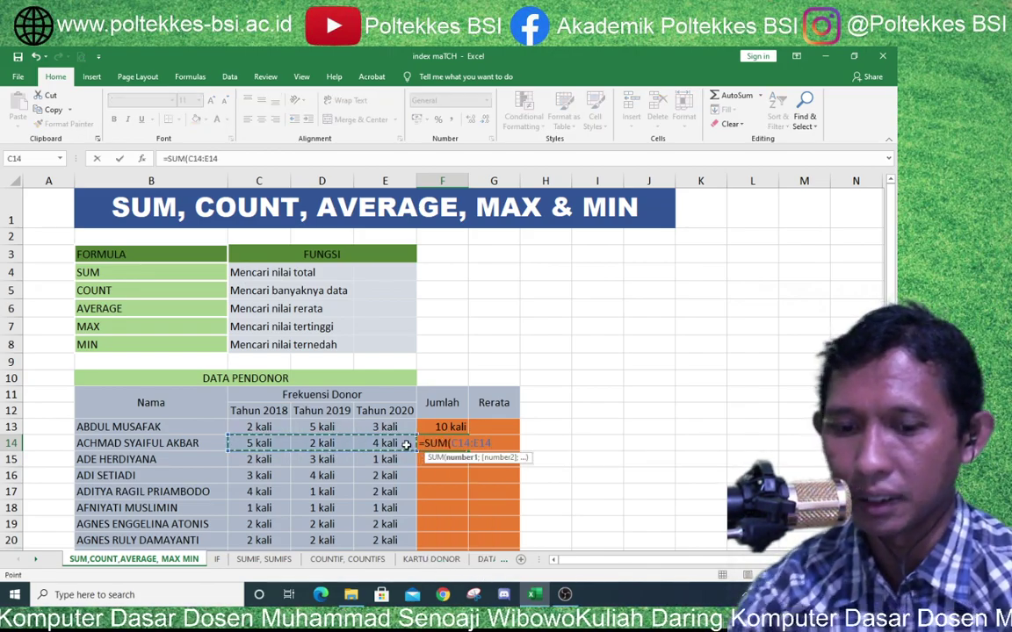
key(Return)
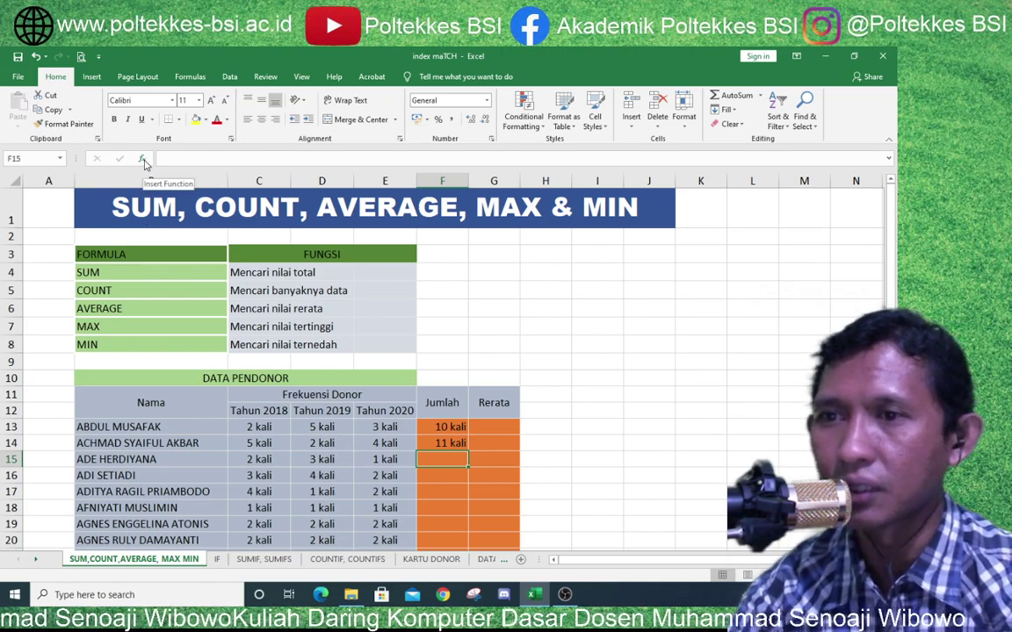
- Insert =SUM(C15:E15) into F15 through the Insert Function dialog, giving 6 kali
click(143, 160)
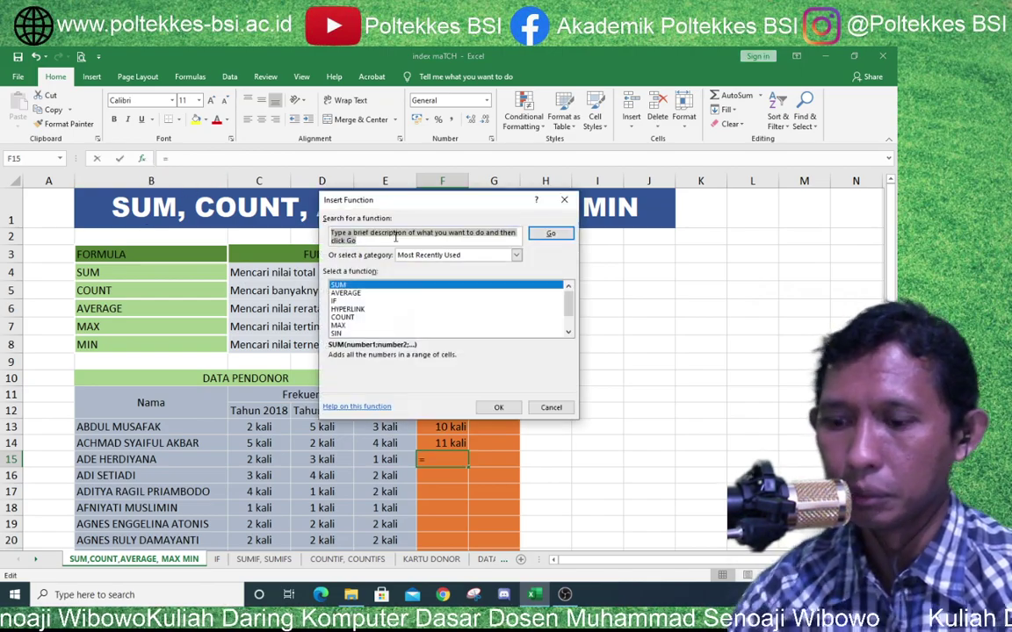
text(sum)
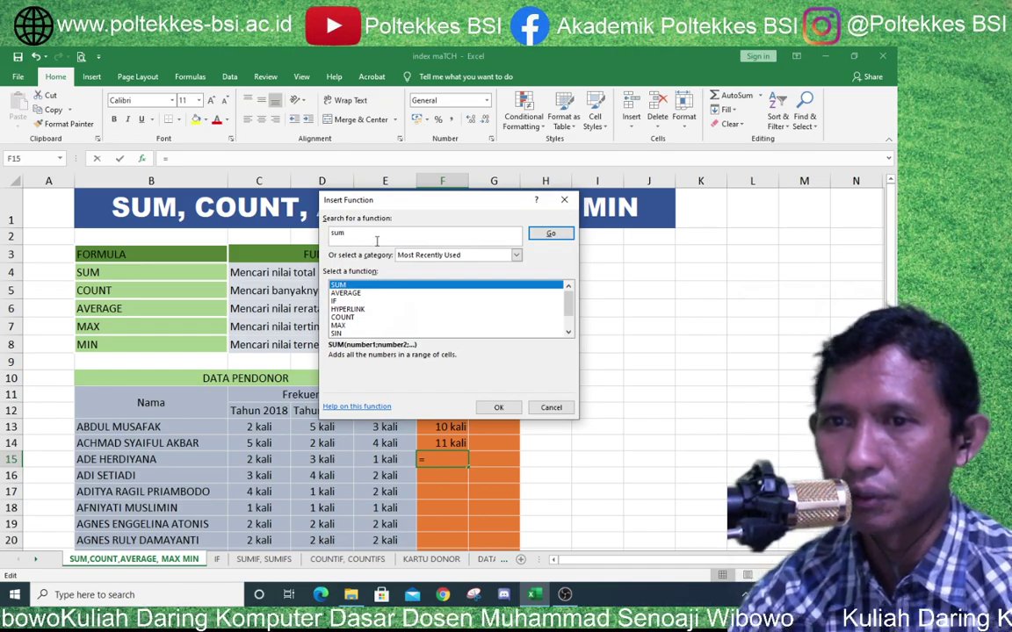
key(Return)
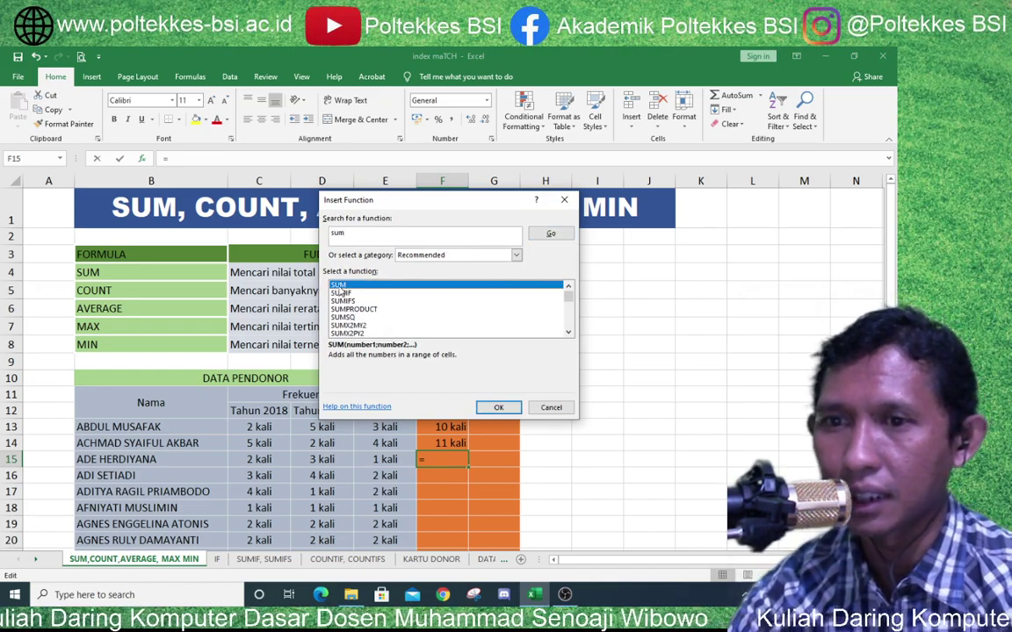
click(484, 407)
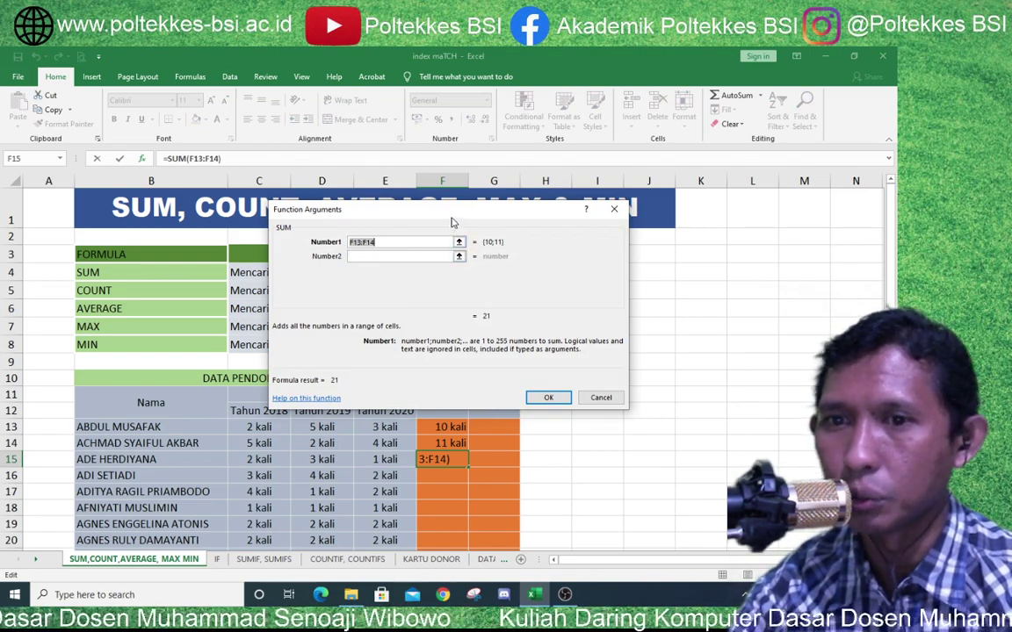
drag(453, 222, 547, 163)
click(553, 182)
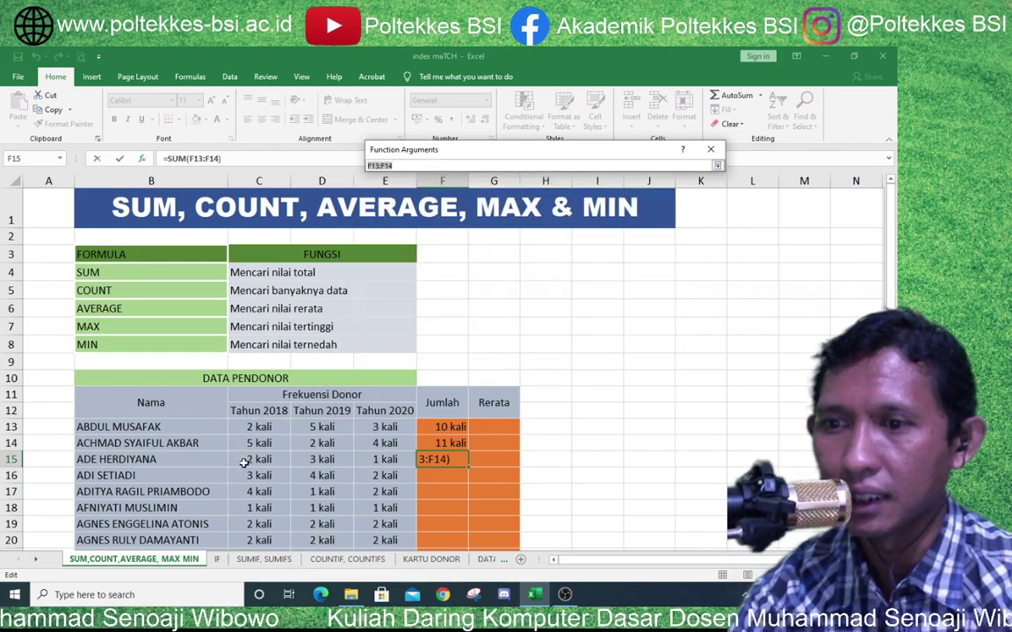
drag(250, 459, 382, 461)
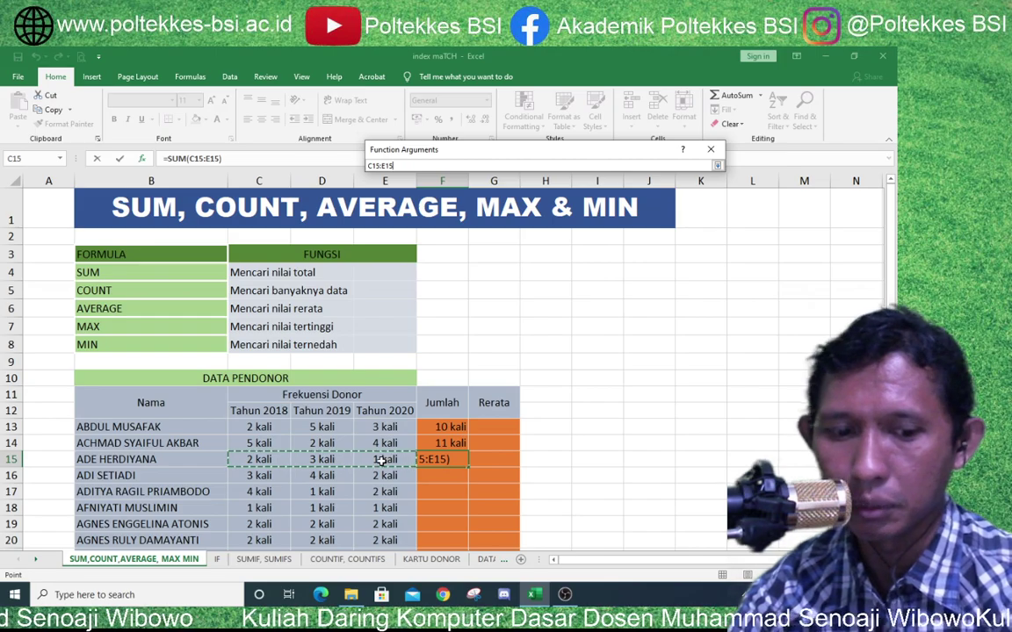
key(Return)
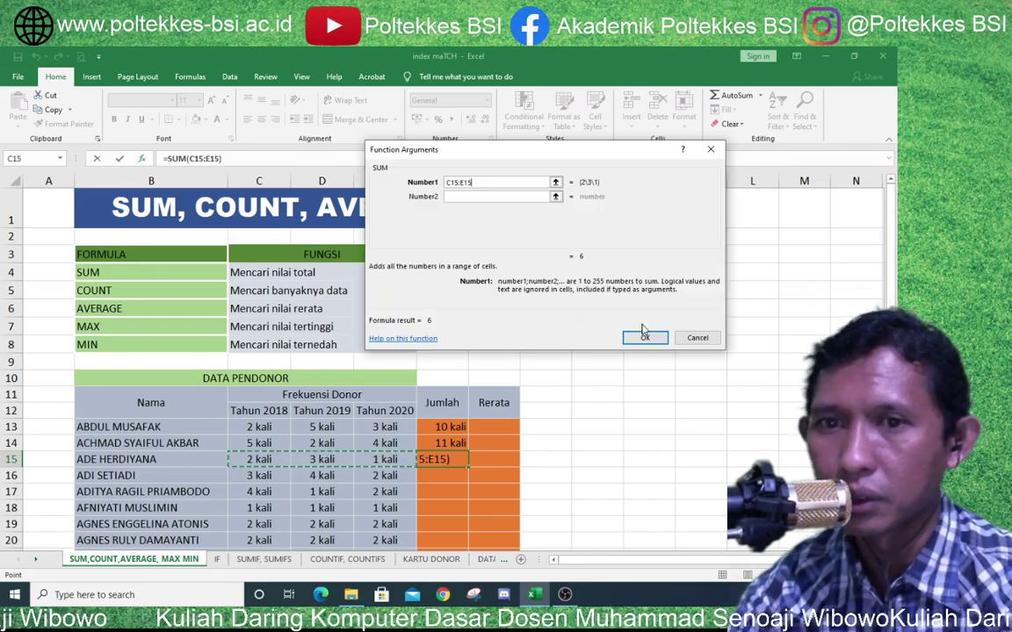
click(644, 338)
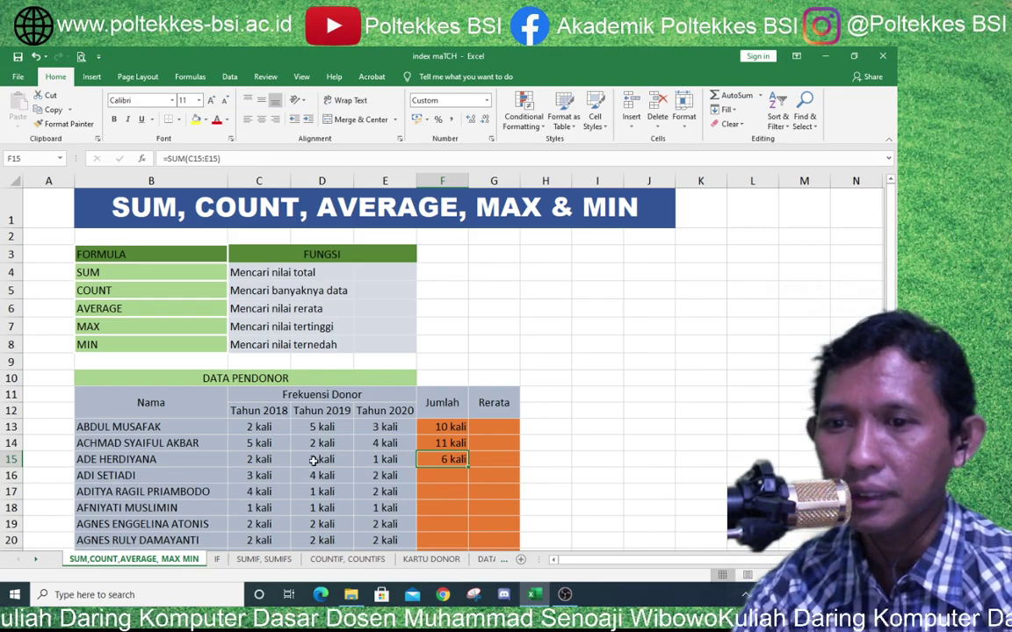
- Fill the F15 total formula down to F22 so all ten donors have totals
scroll(465, 440, down, 1)
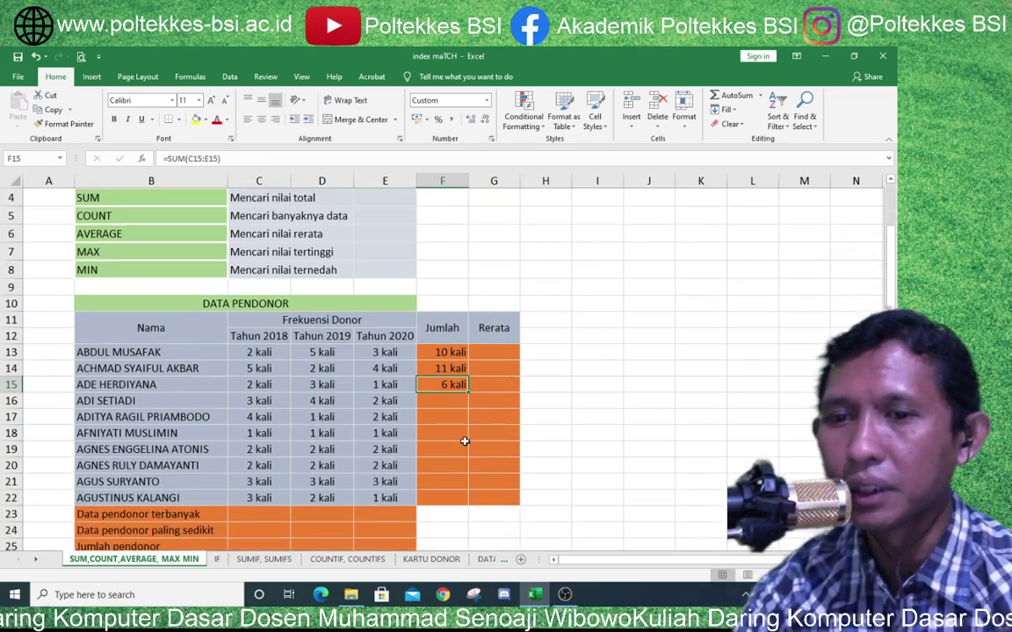
key(Down)
key(Down)
key(Down)
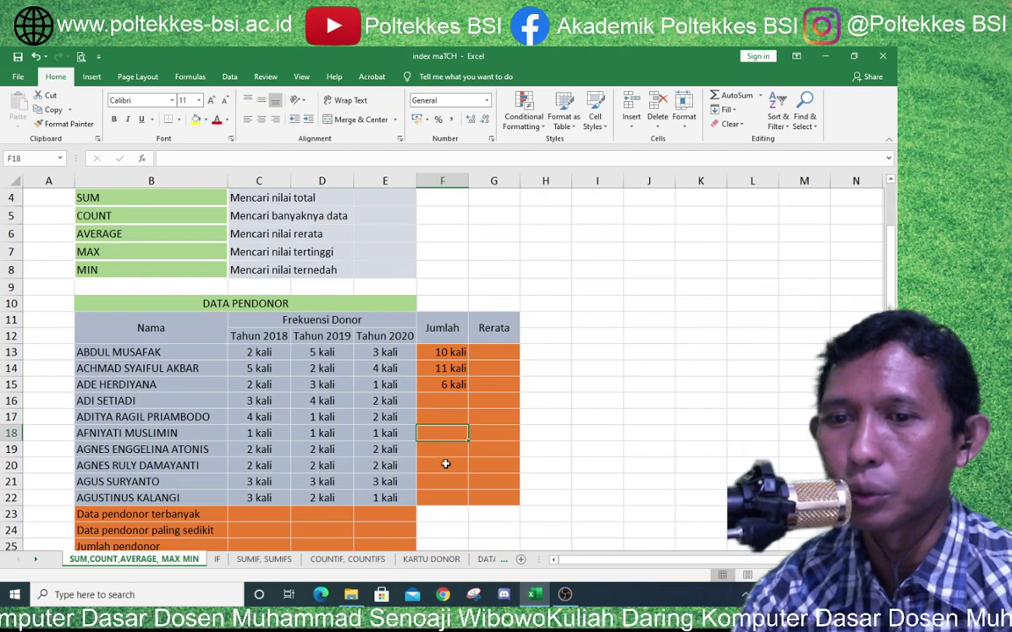
click(450, 385)
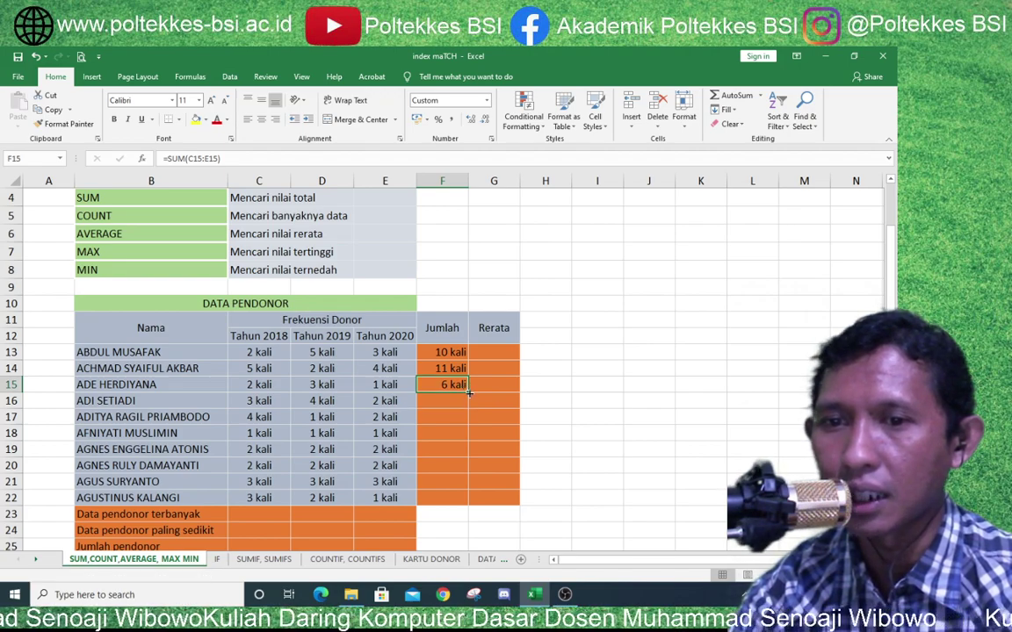
drag(469, 393, 469, 502)
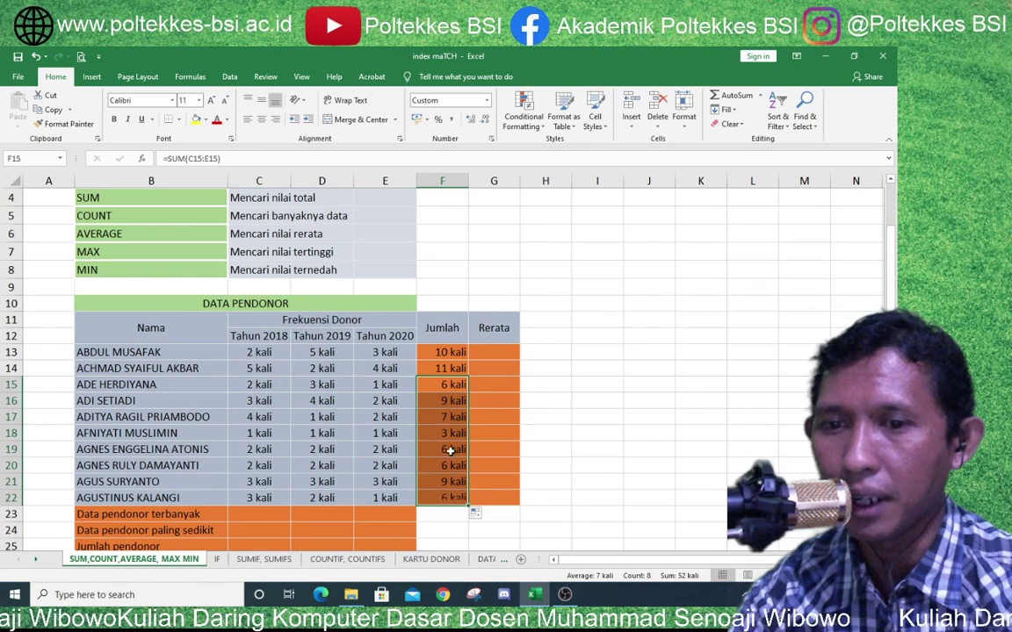
click(449, 481)
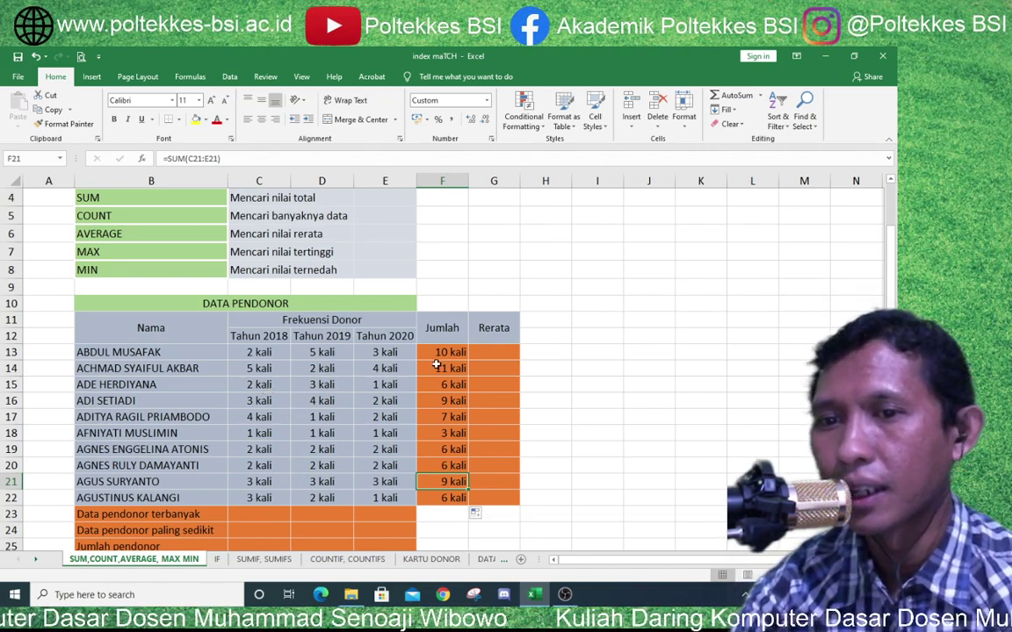
click(497, 352)
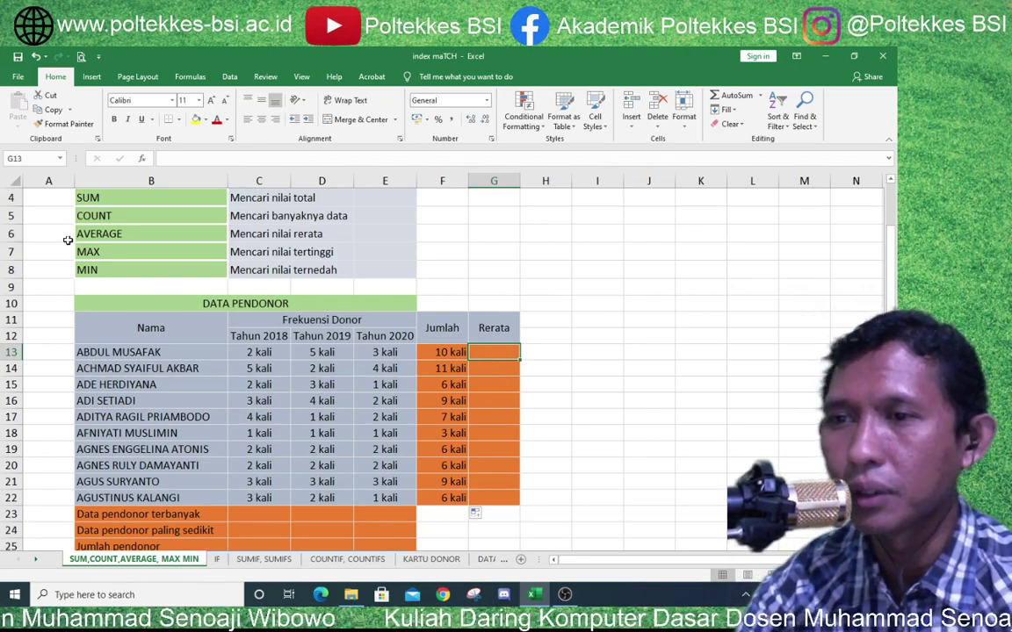
- Enter =AVERAGE(C13:E13) in G13 and fill it down to G22
click(116, 234)
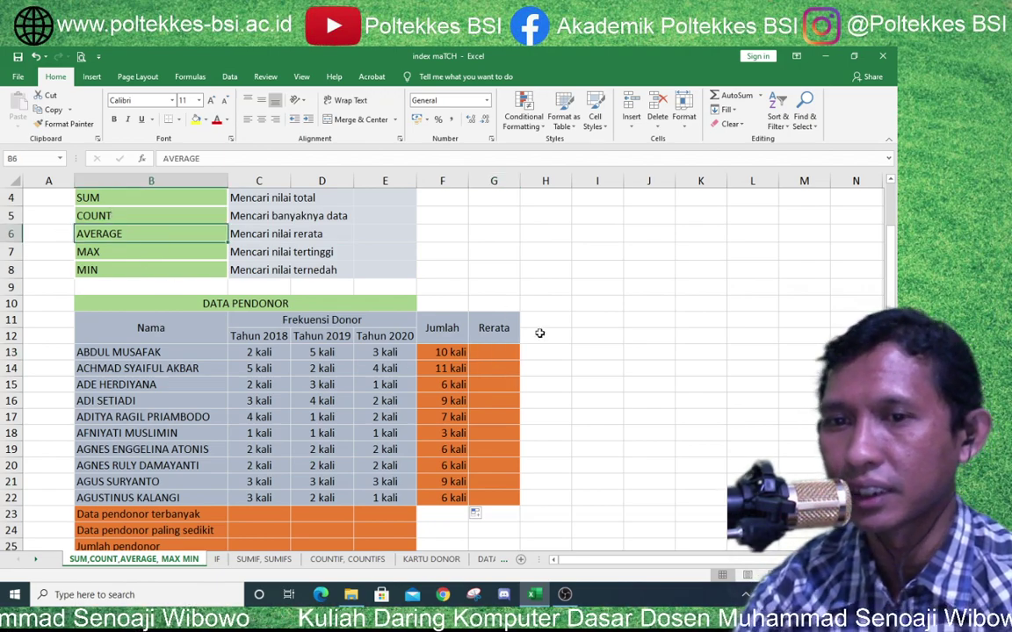
click(494, 352)
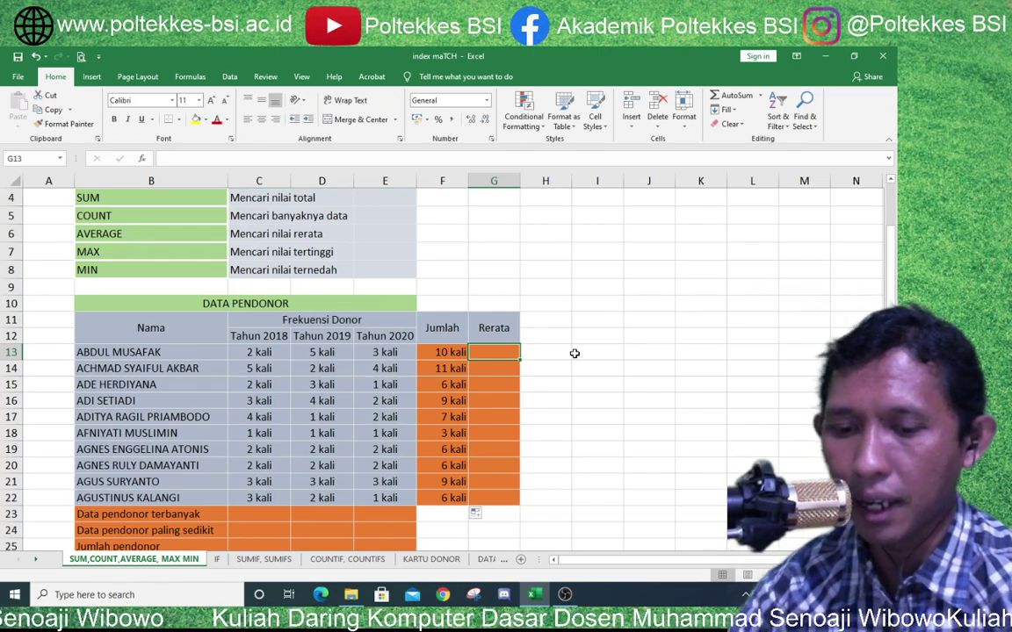
text(=)
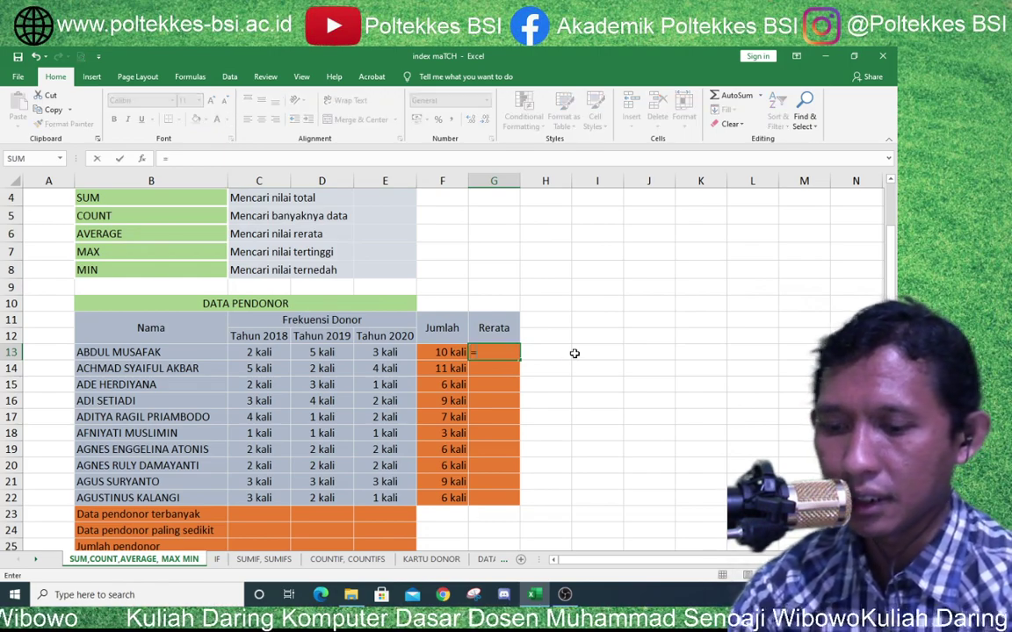
text(average)
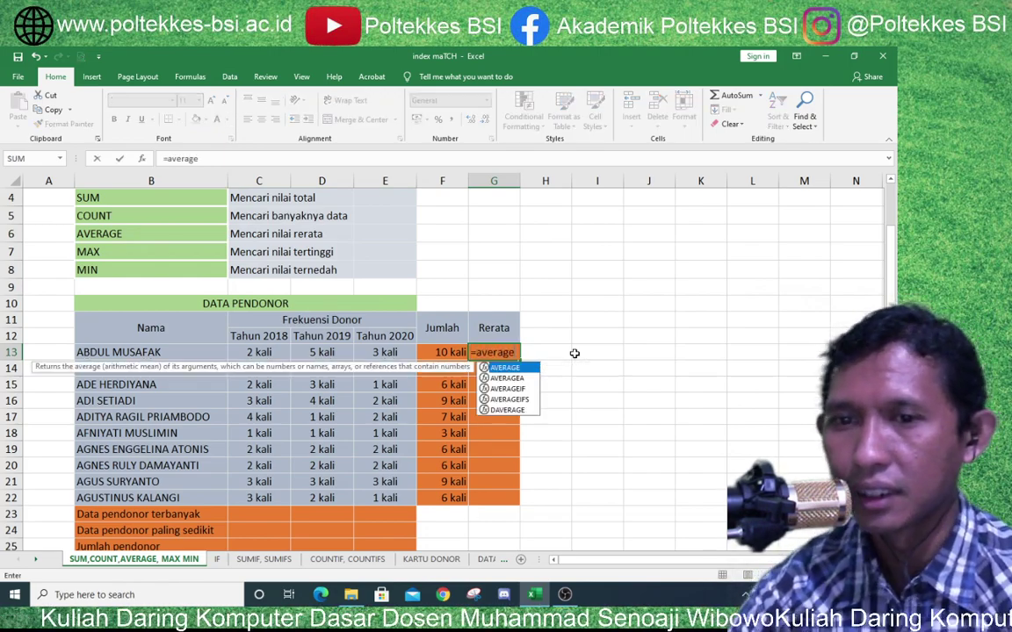
key(Tab)
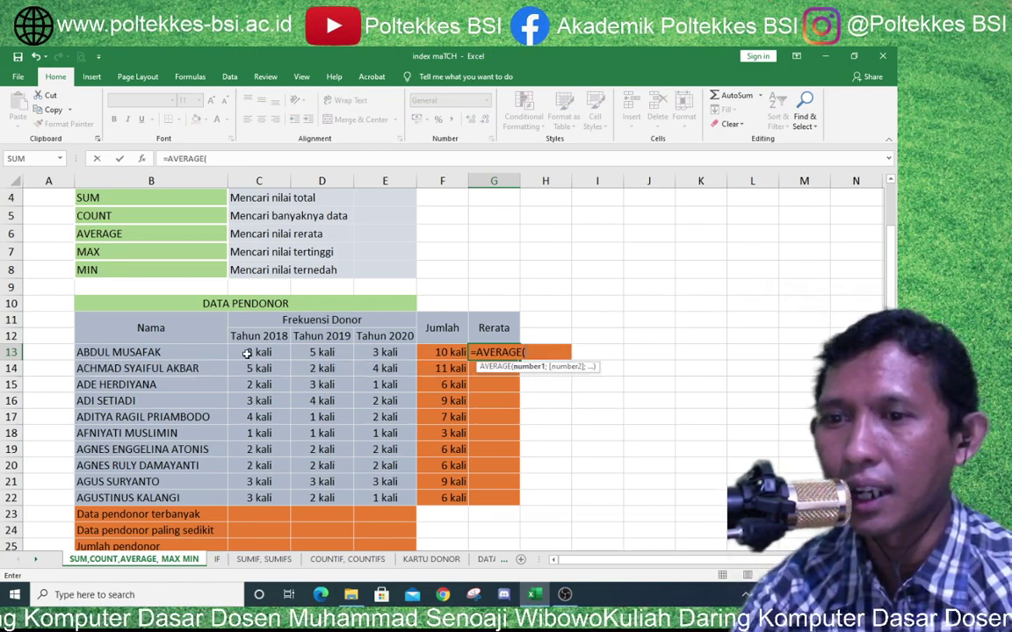
drag(247, 354, 383, 353)
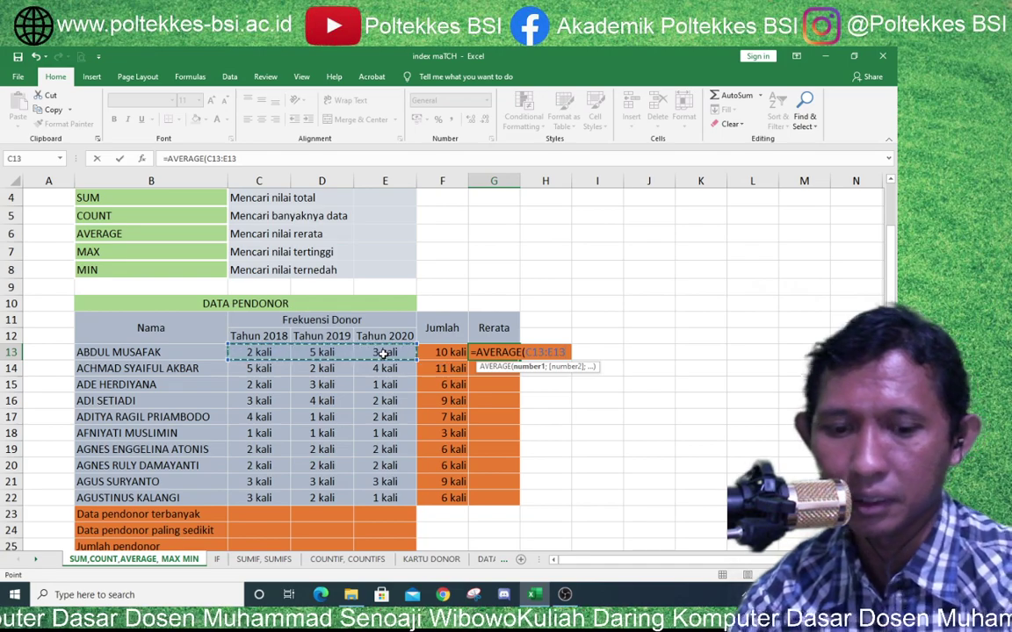
key(Return)
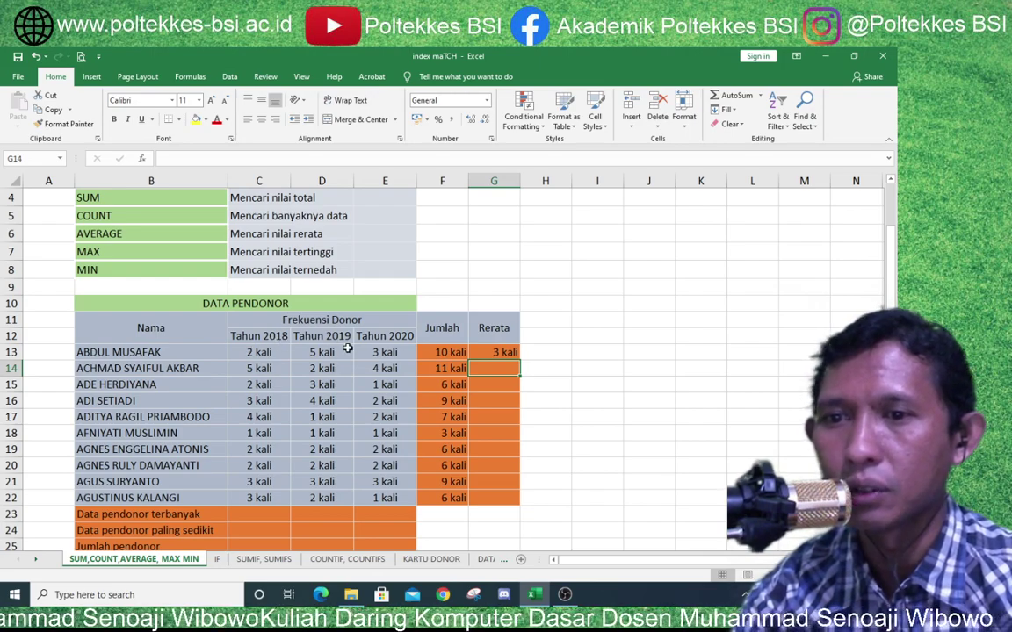
click(506, 352)
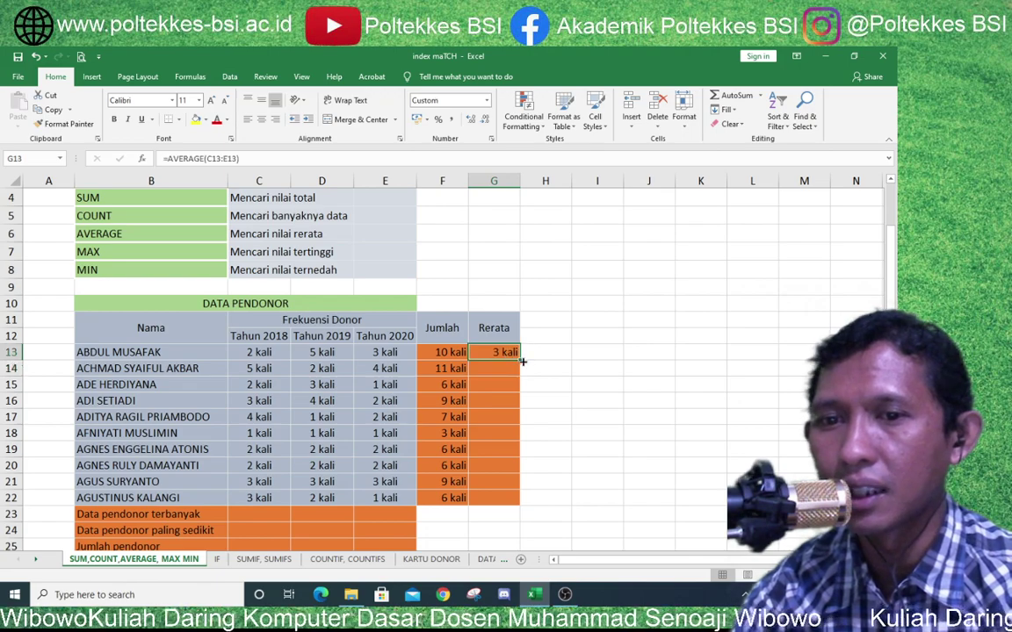
drag(521, 360, 520, 499)
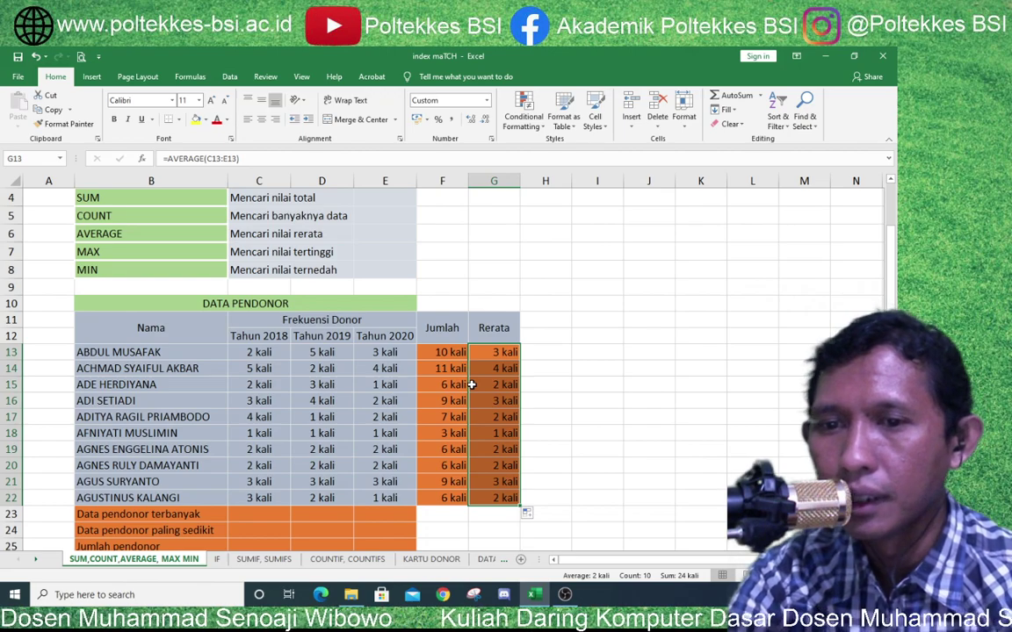
- Enter =MAX(C13:C22) in C23, showing 5 kali as the highest 2018 count
scroll(472, 384, down, 1)
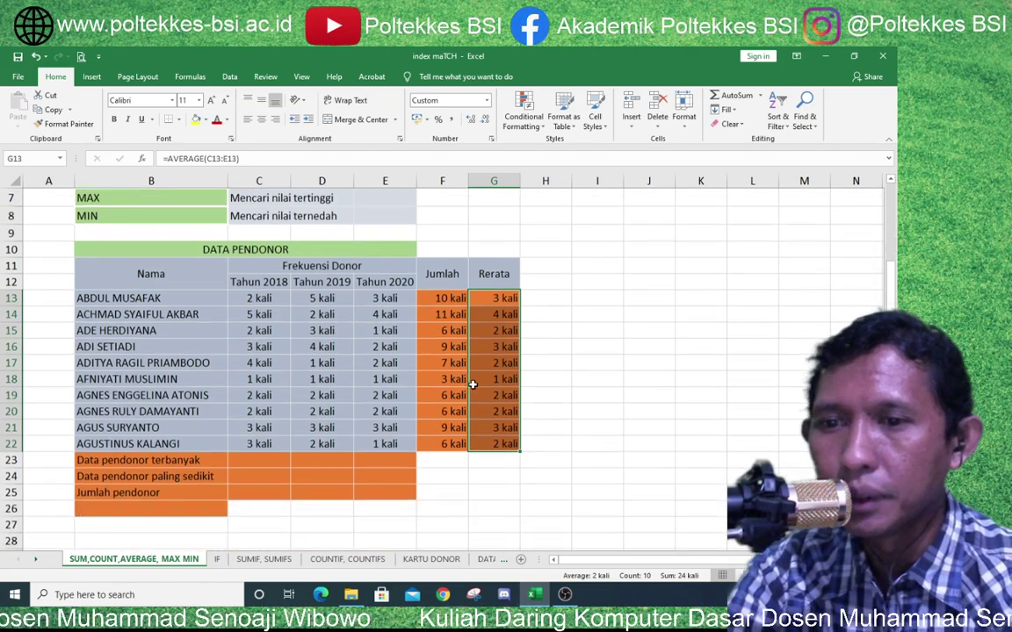
click(247, 462)
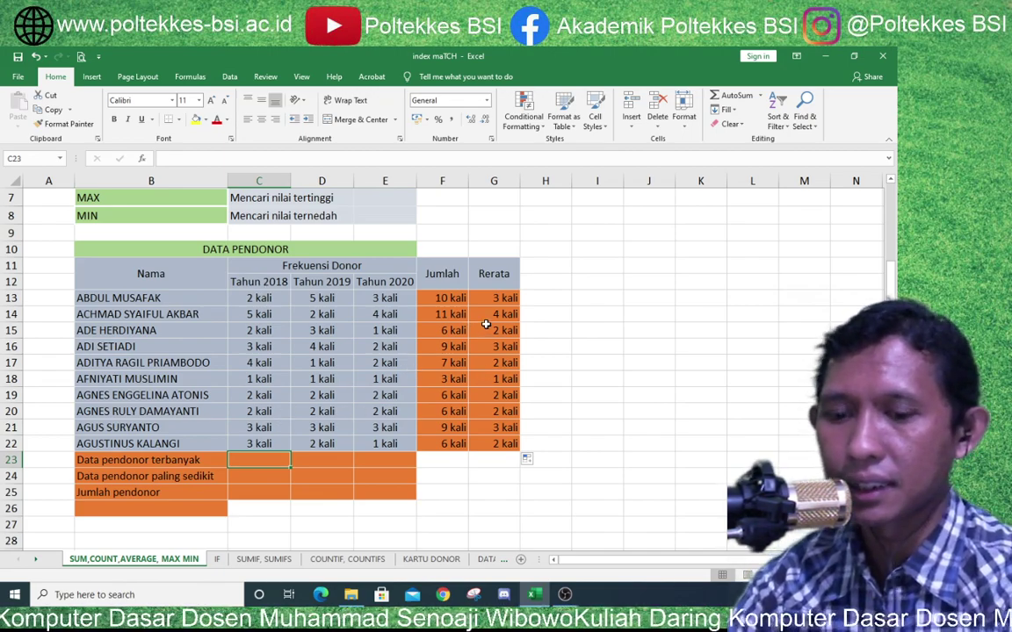
text(=)
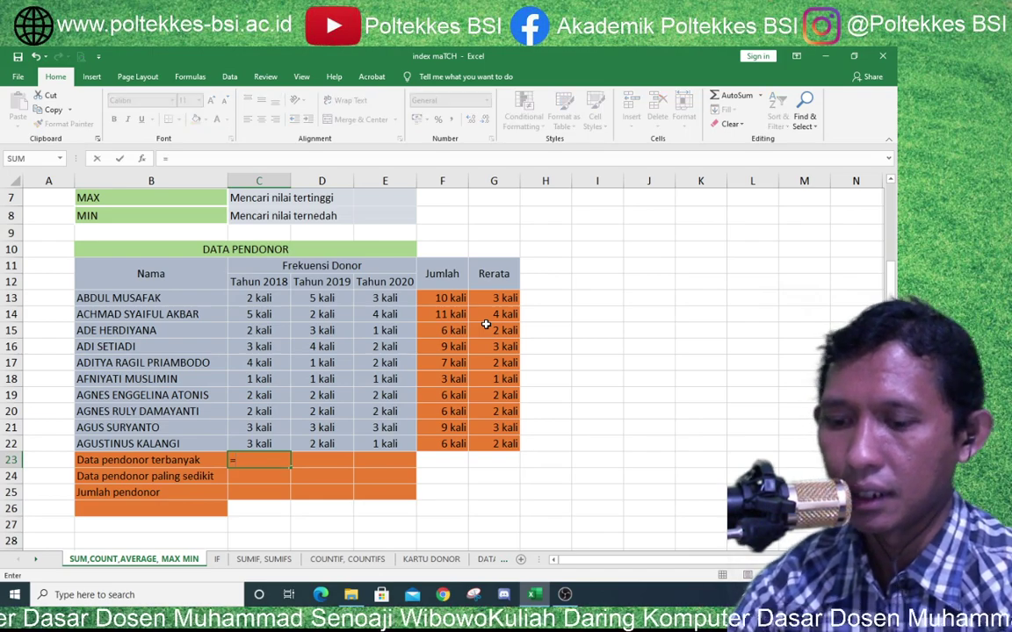
text(max)
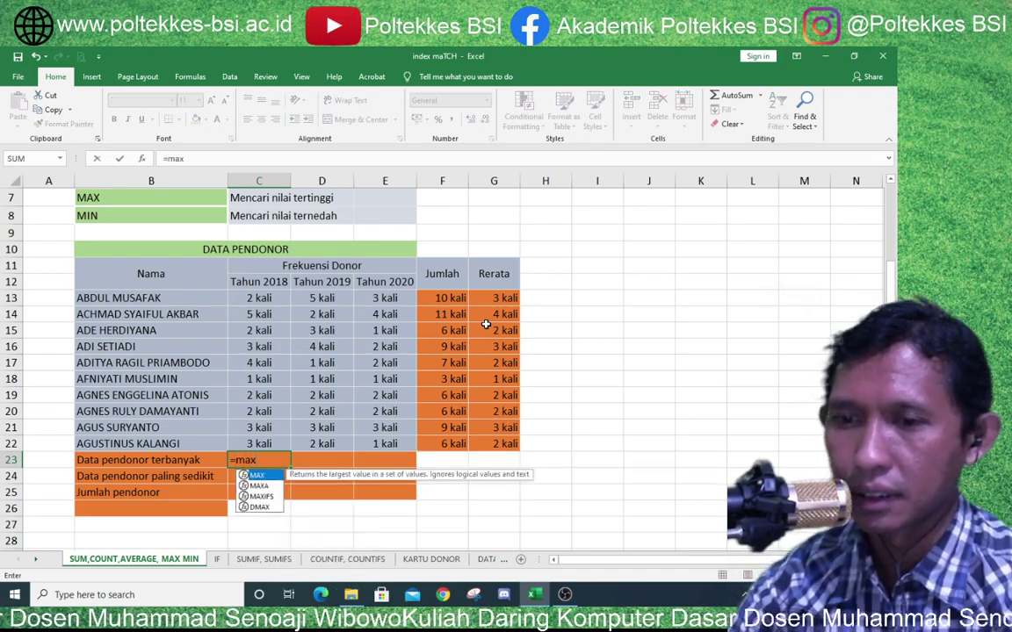
key(Tab)
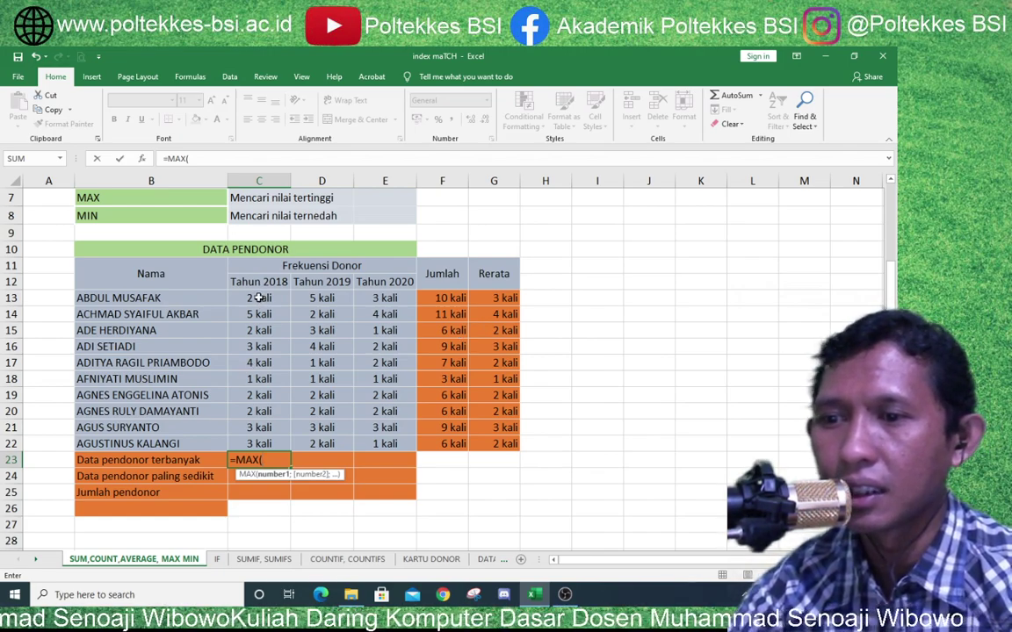
drag(258, 298, 256, 442)
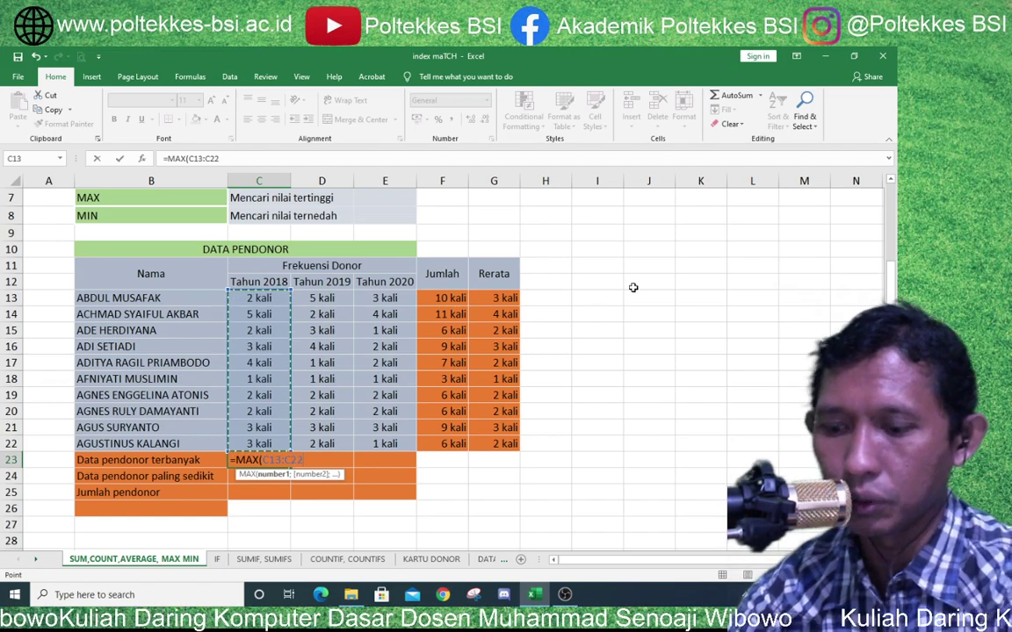
text())
key(Return)
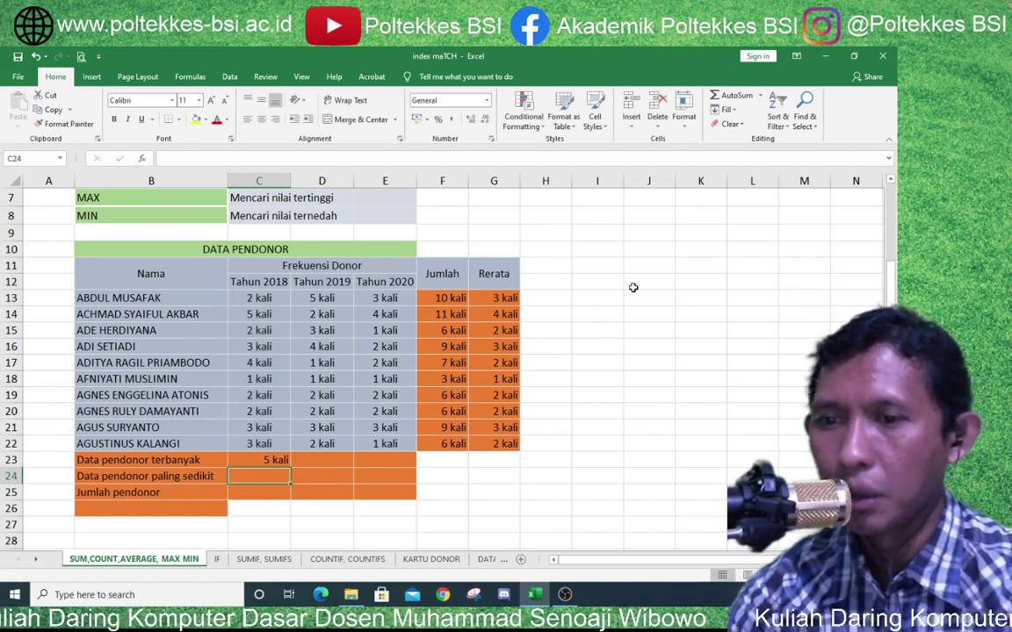
- Copy the C23 maximum formula across to E23, giving 5 kali for 2019 and 4 kali for 2020
click(254, 460)
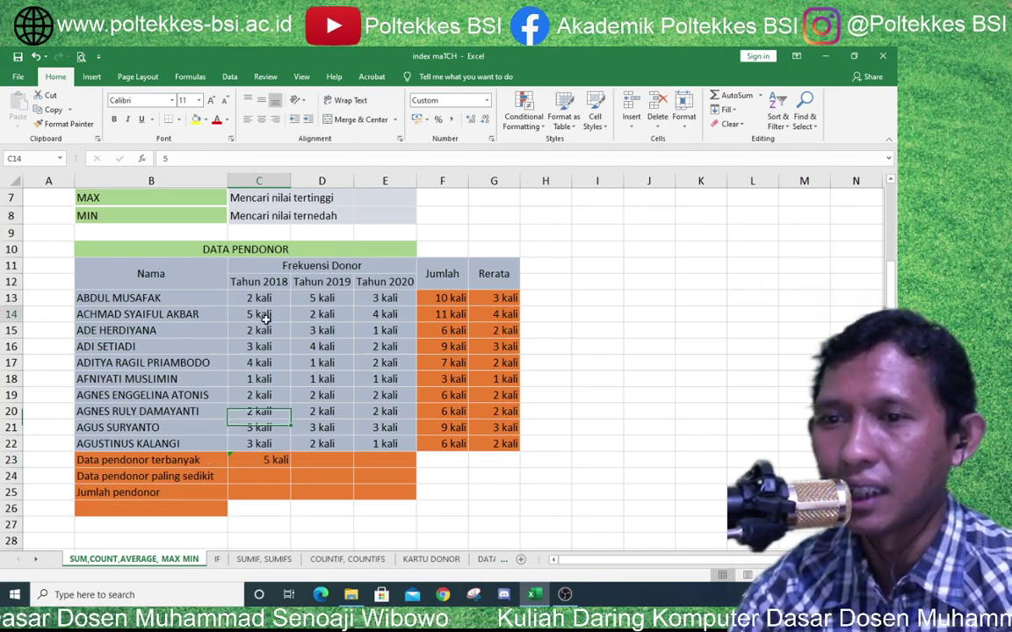
click(142, 319)
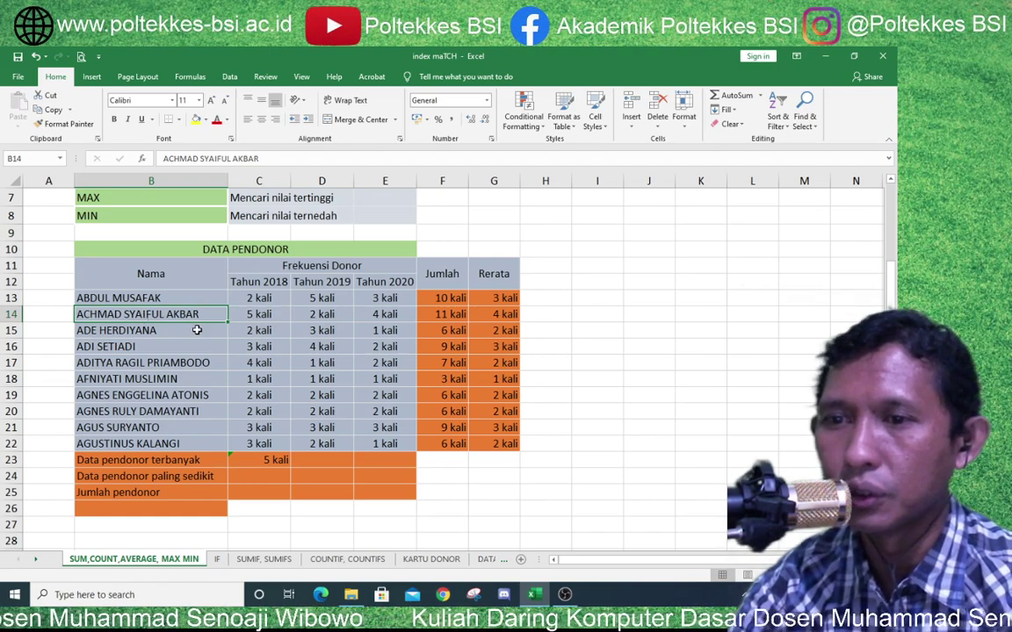
click(284, 463)
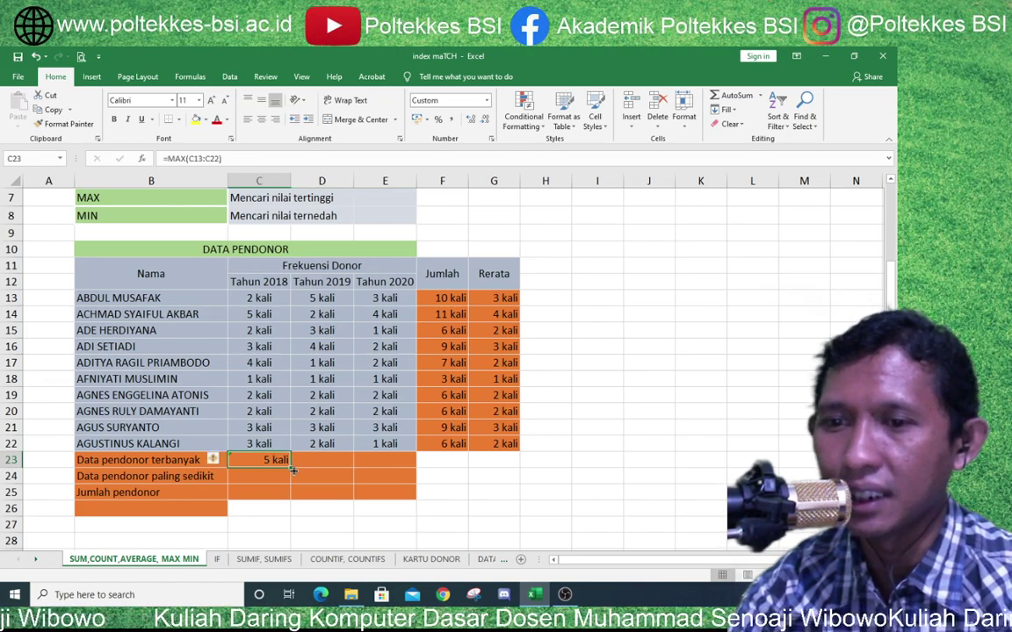
drag(291, 468, 395, 473)
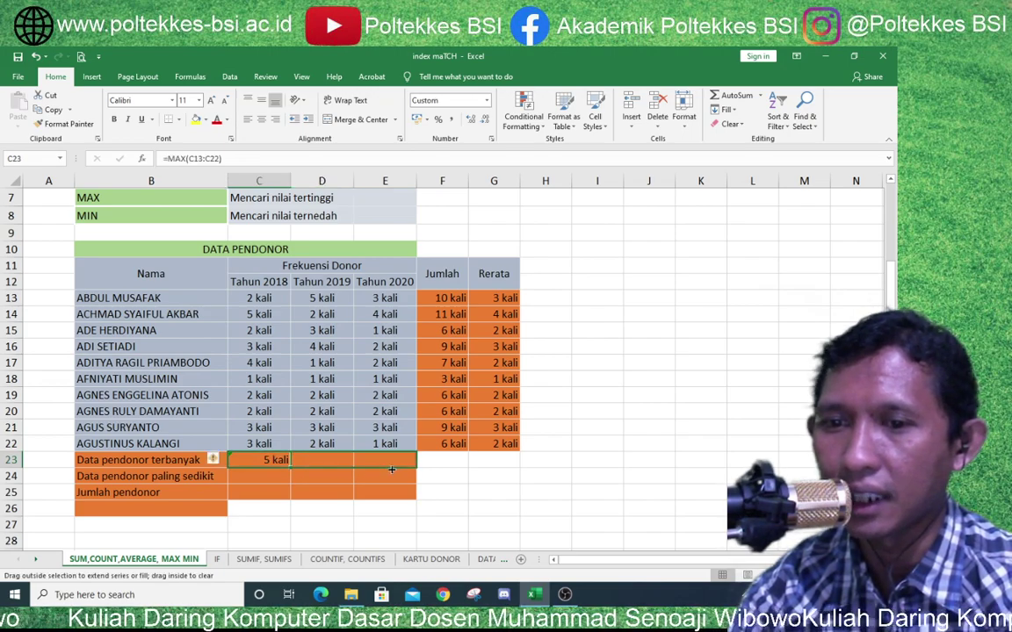
click(341, 463)
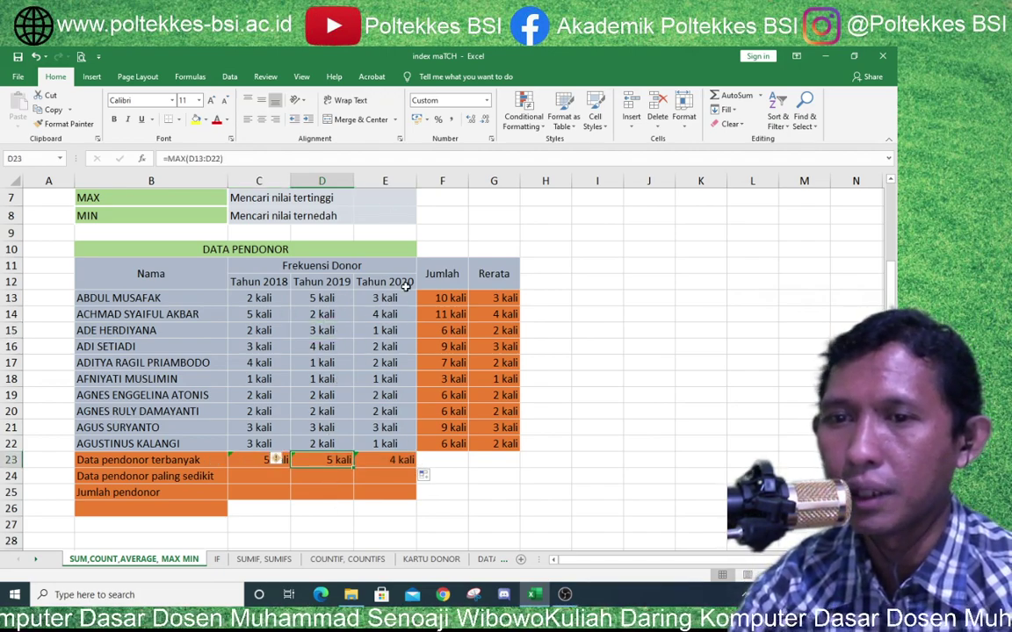
click(397, 459)
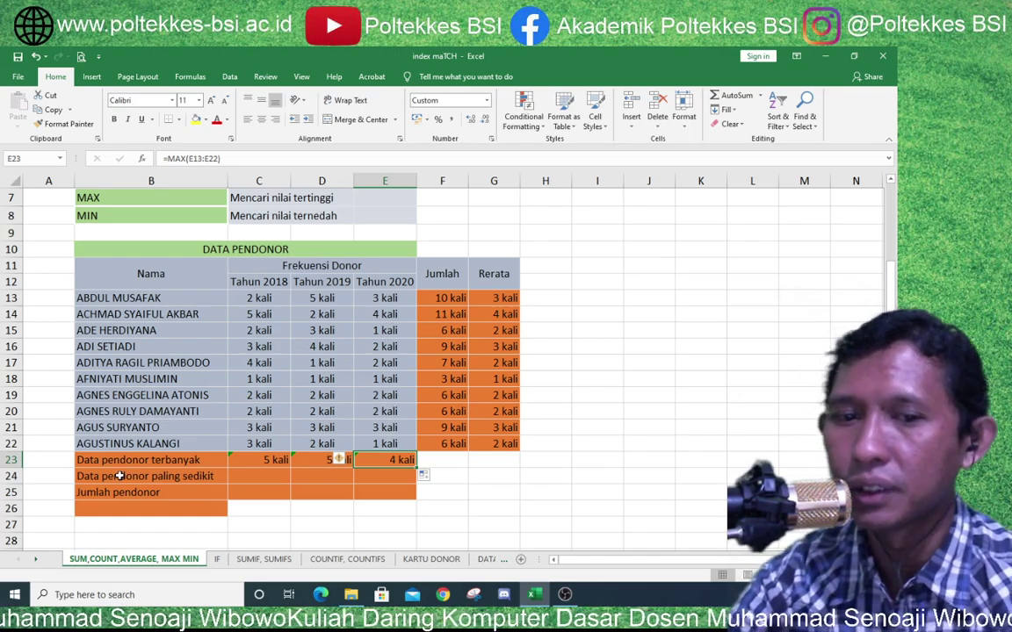
click(119, 476)
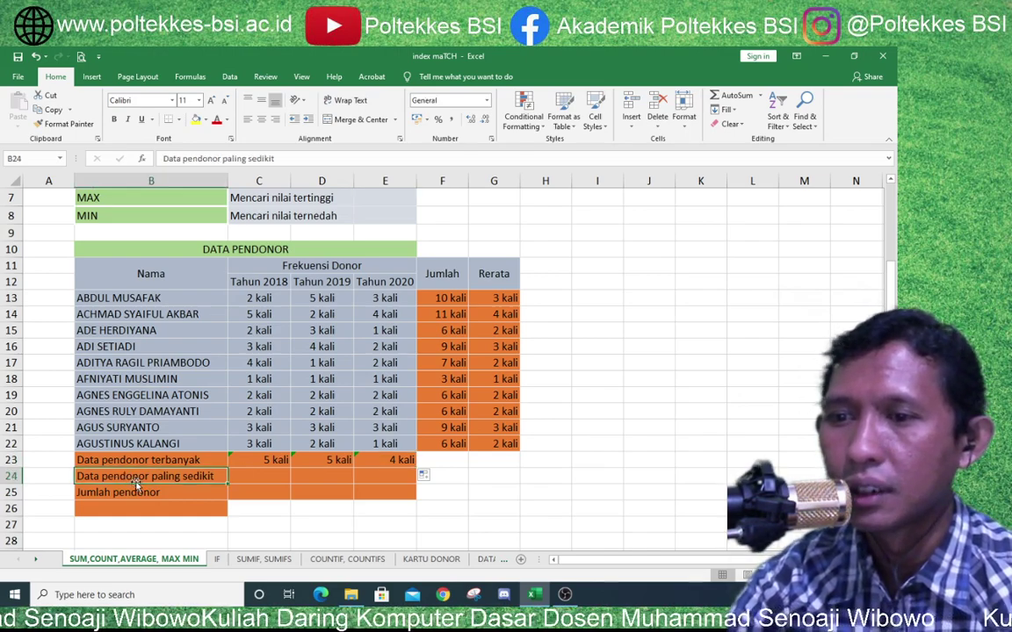
click(273, 477)
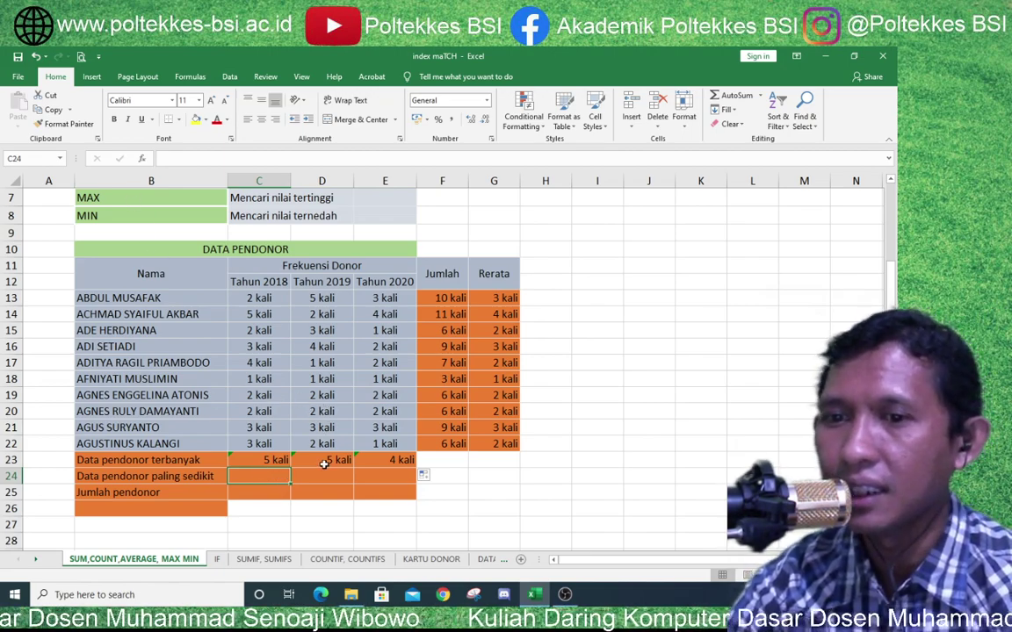
- Insert =MIN(C13:C22) in C24 via Insert Function and fill it across to E24, each 1 kali
click(141, 159)
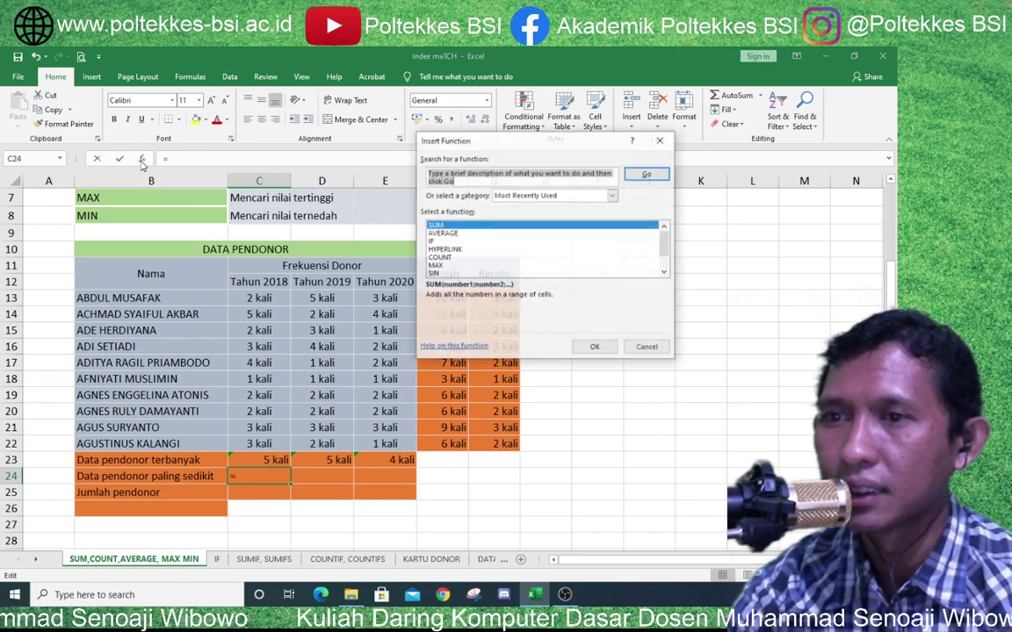
text(min)
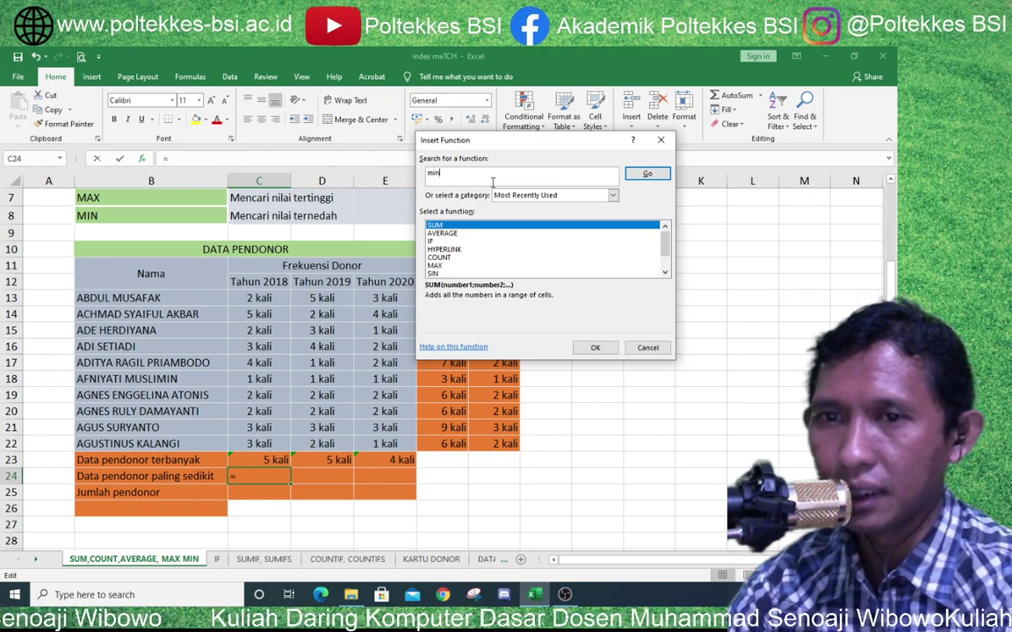
click(648, 173)
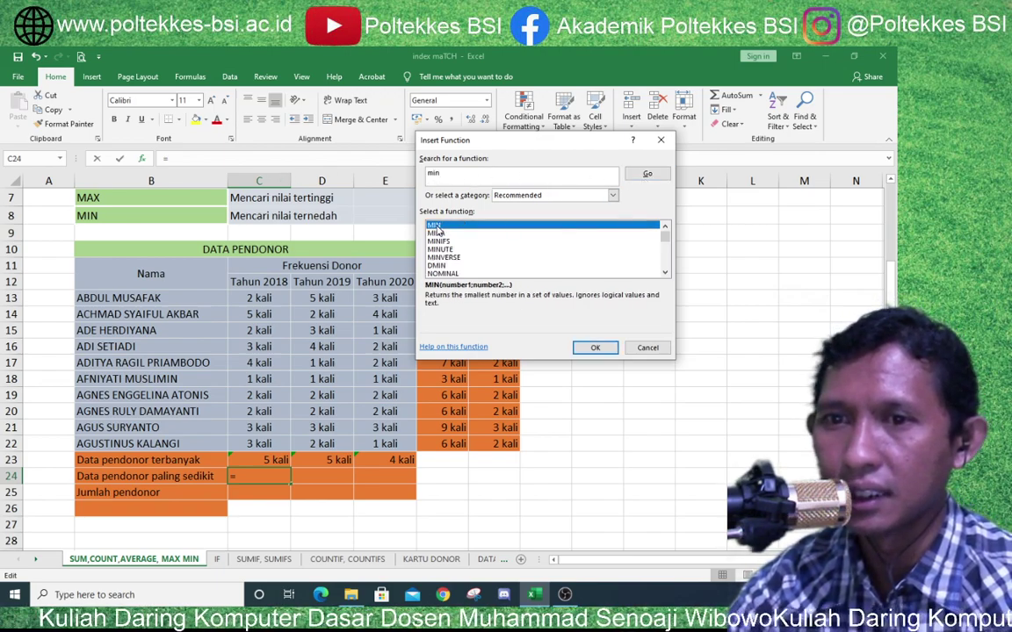
click(595, 347)
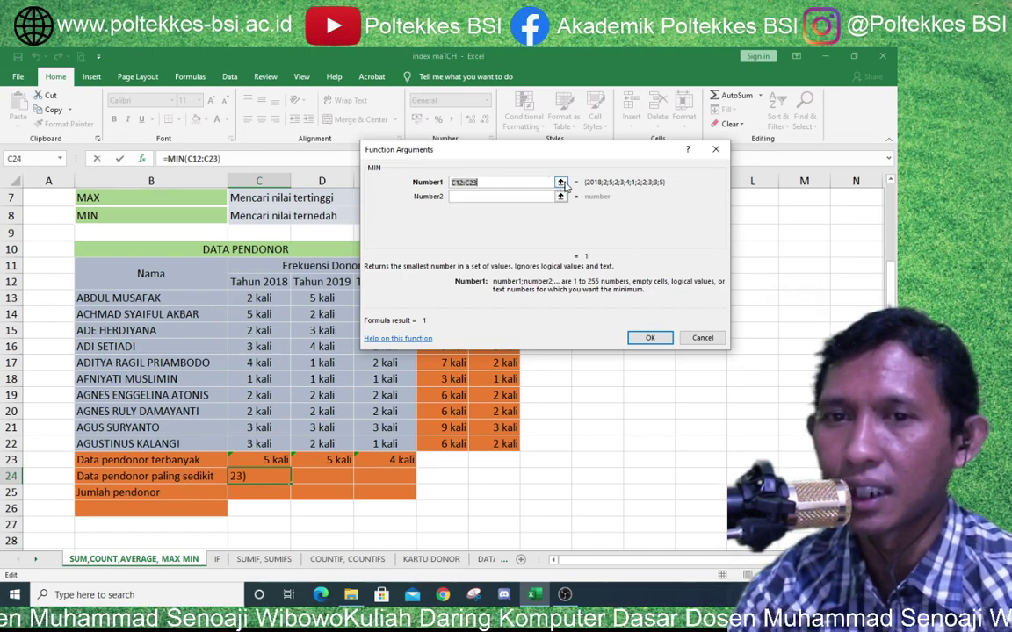
click(560, 185)
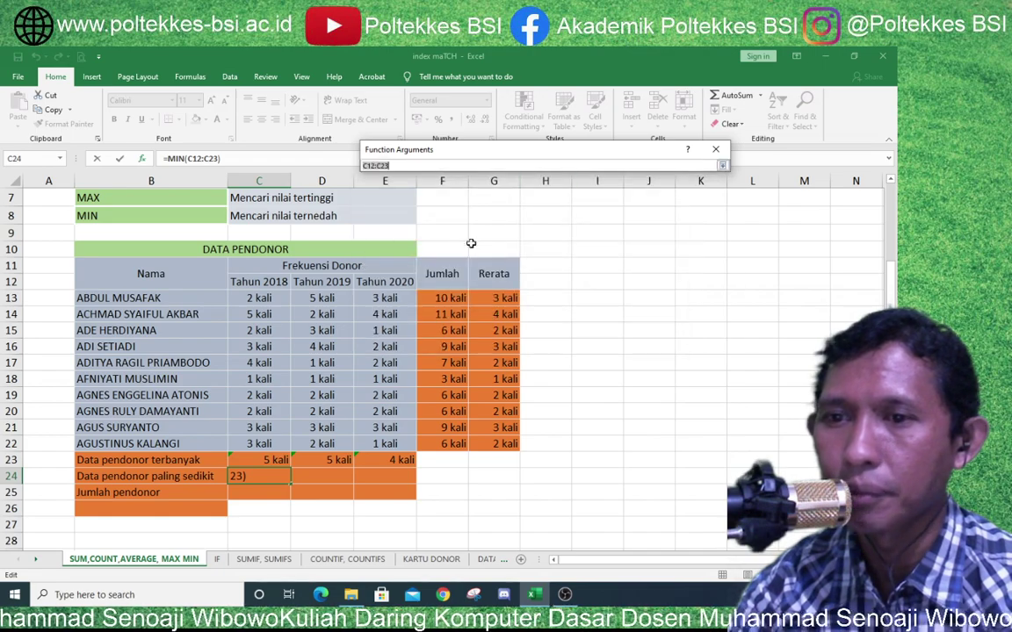
click(275, 300)
drag(274, 299, 267, 415)
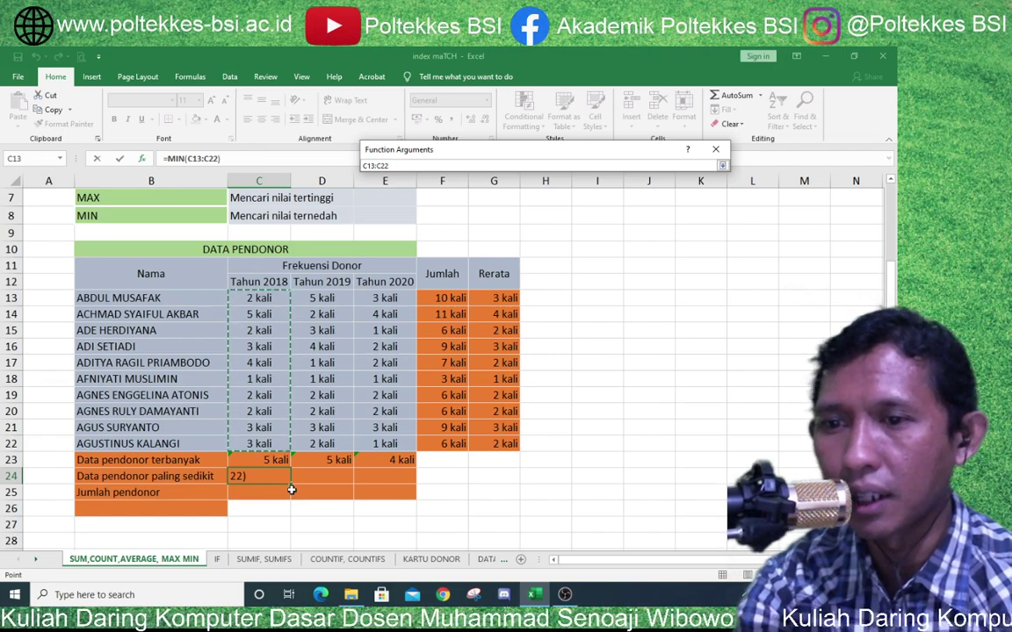
key(Return)
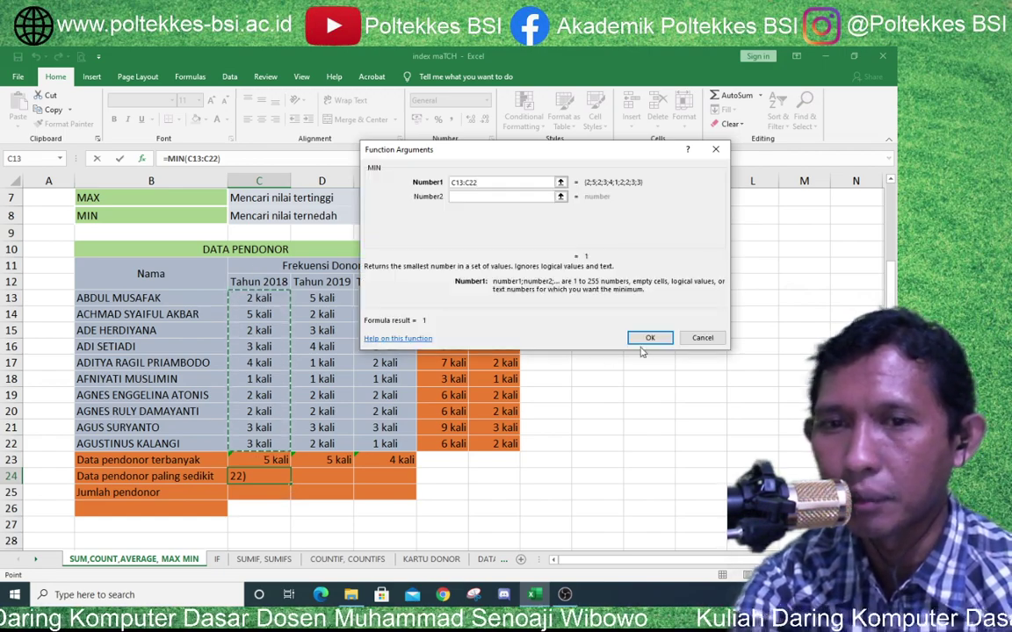
click(649, 338)
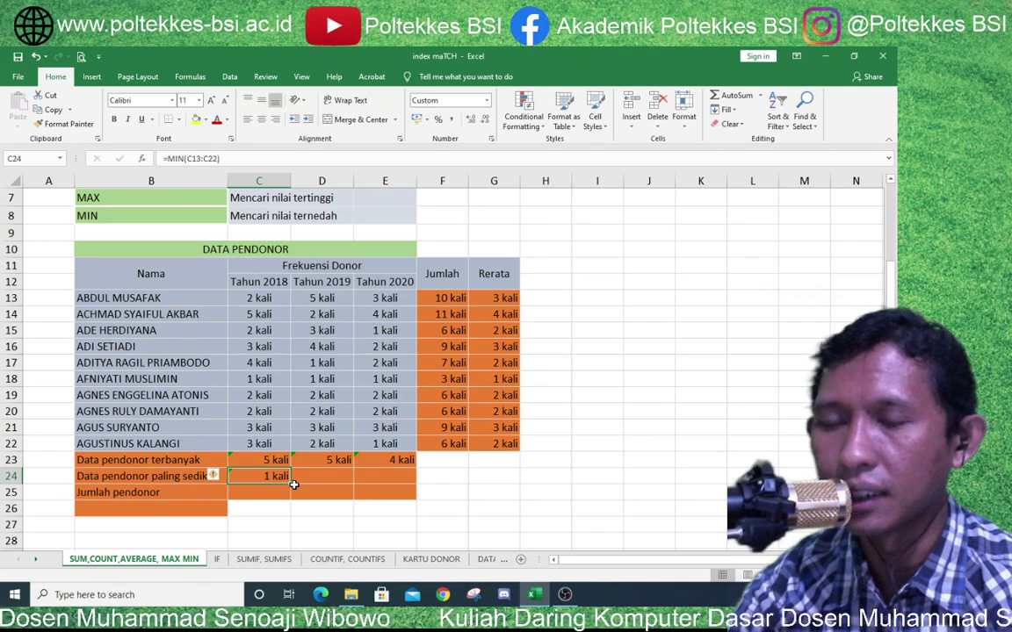
drag(290, 484, 402, 483)
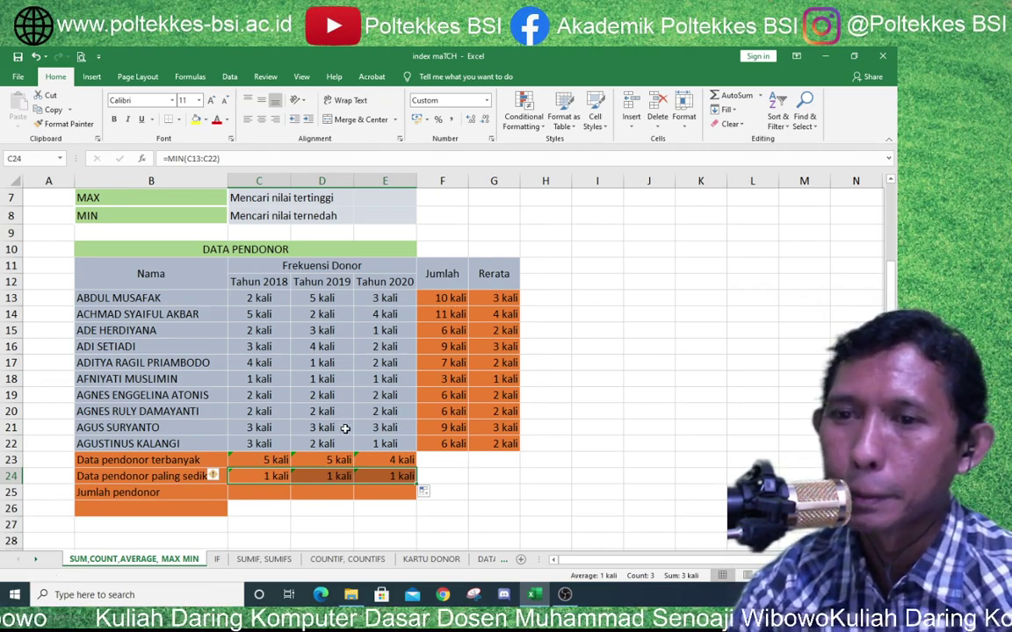
click(173, 493)
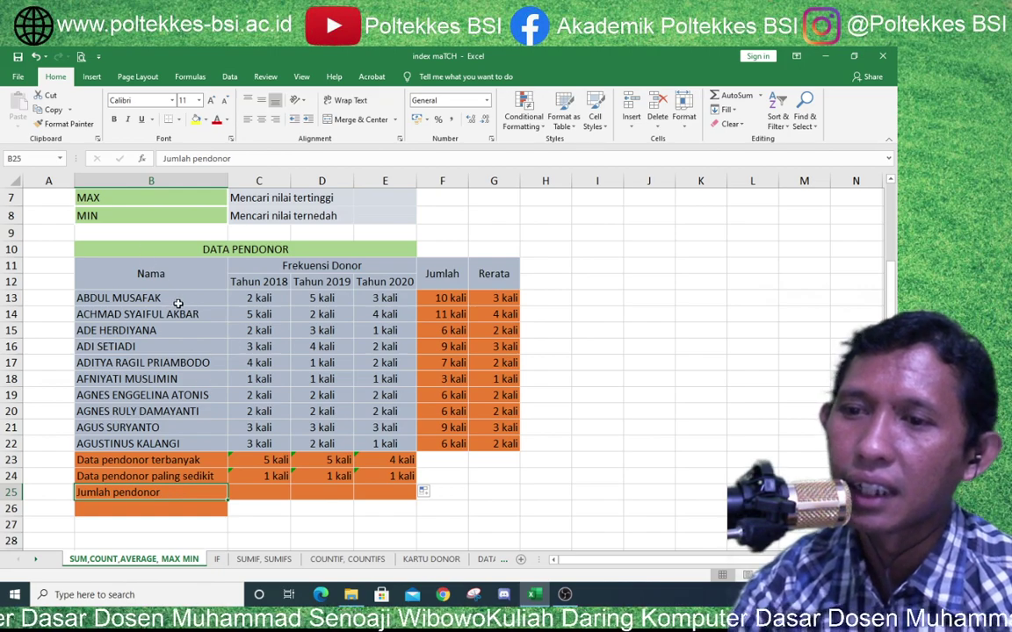
click(270, 284)
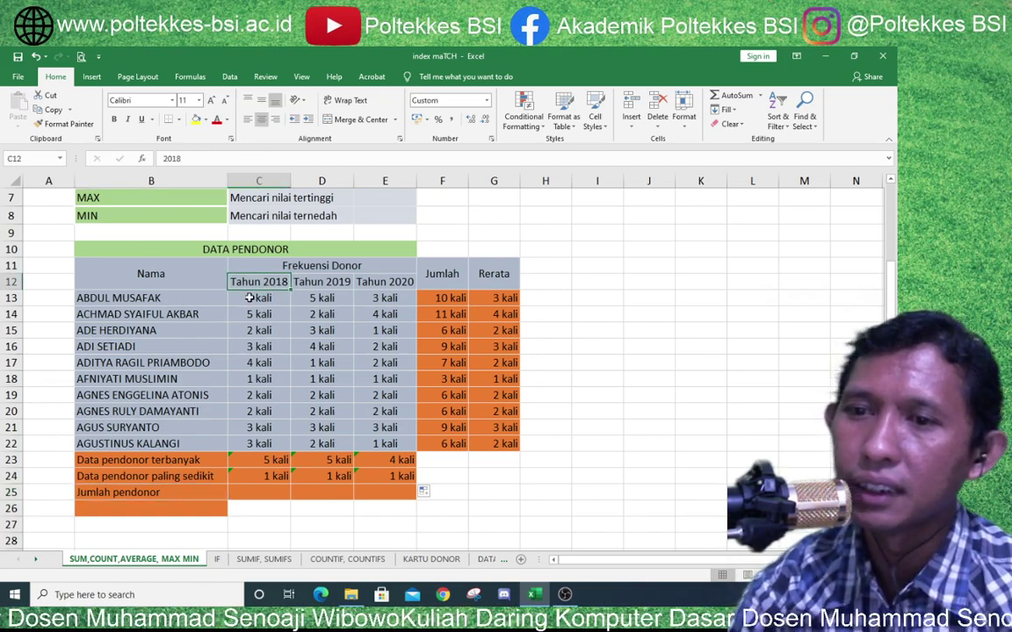
click(200, 300)
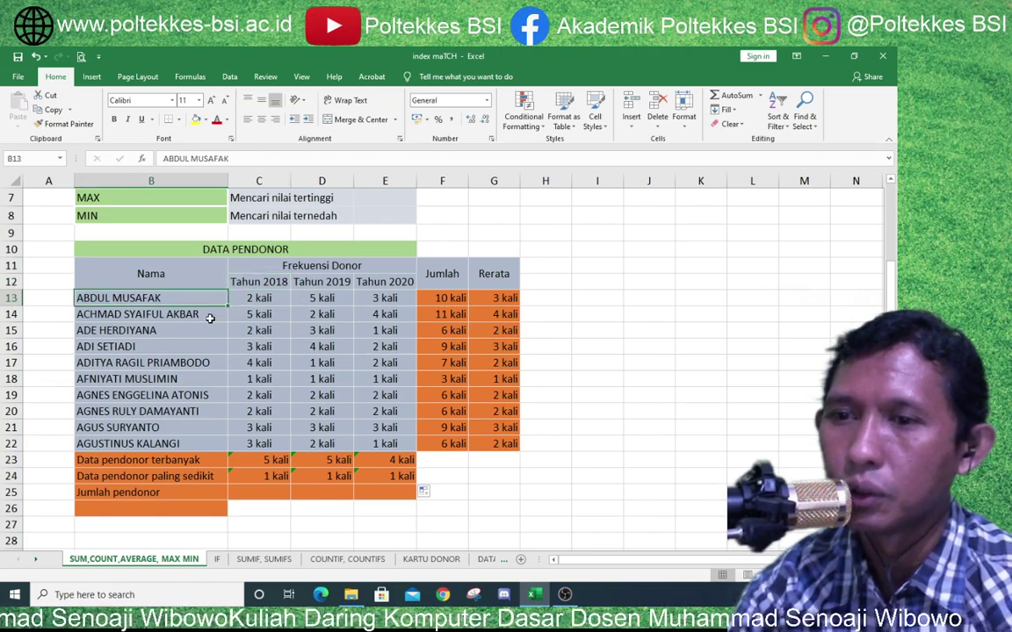
click(200, 314)
click(208, 330)
click(211, 346)
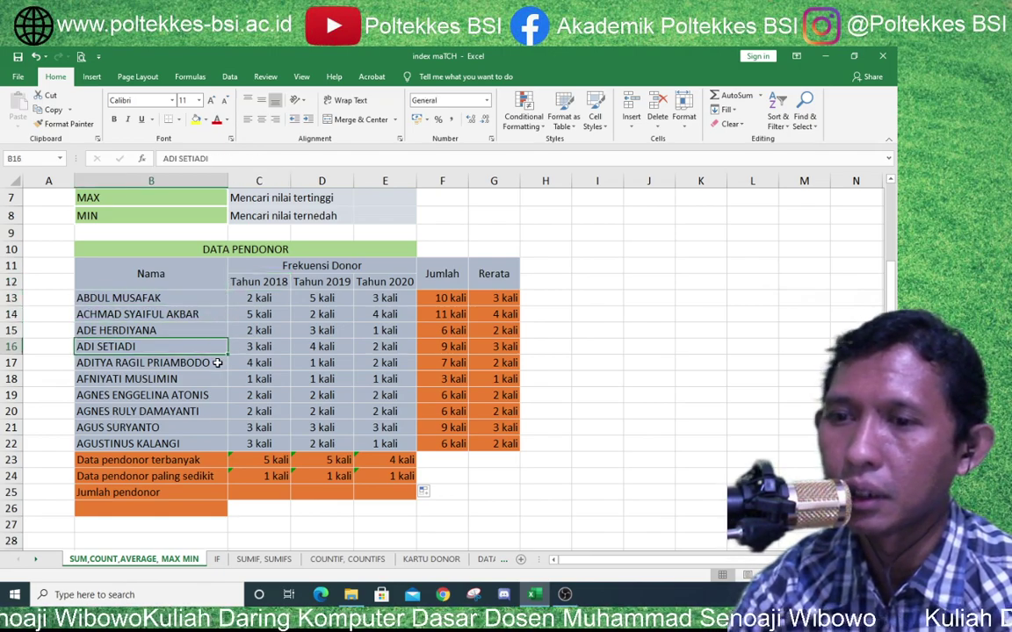
click(209, 362)
click(207, 379)
click(213, 396)
click(220, 410)
click(219, 427)
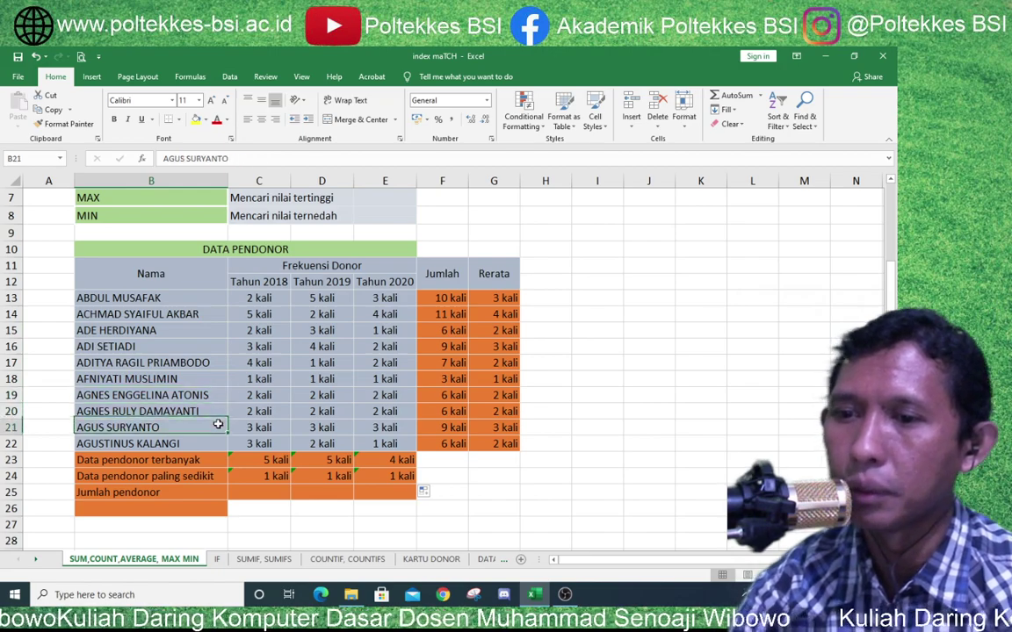
click(220, 443)
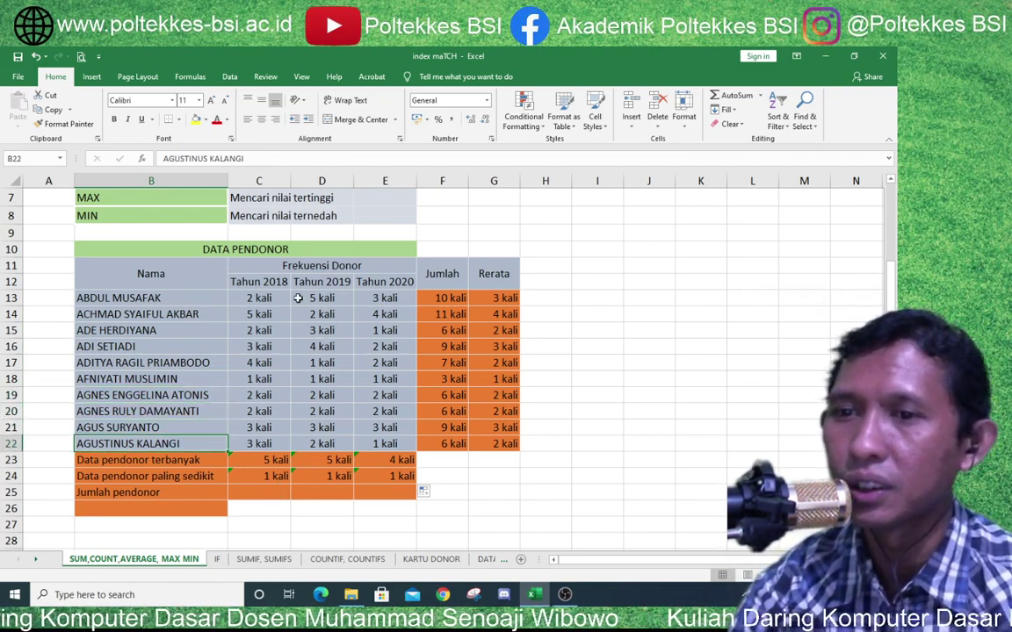
click(269, 493)
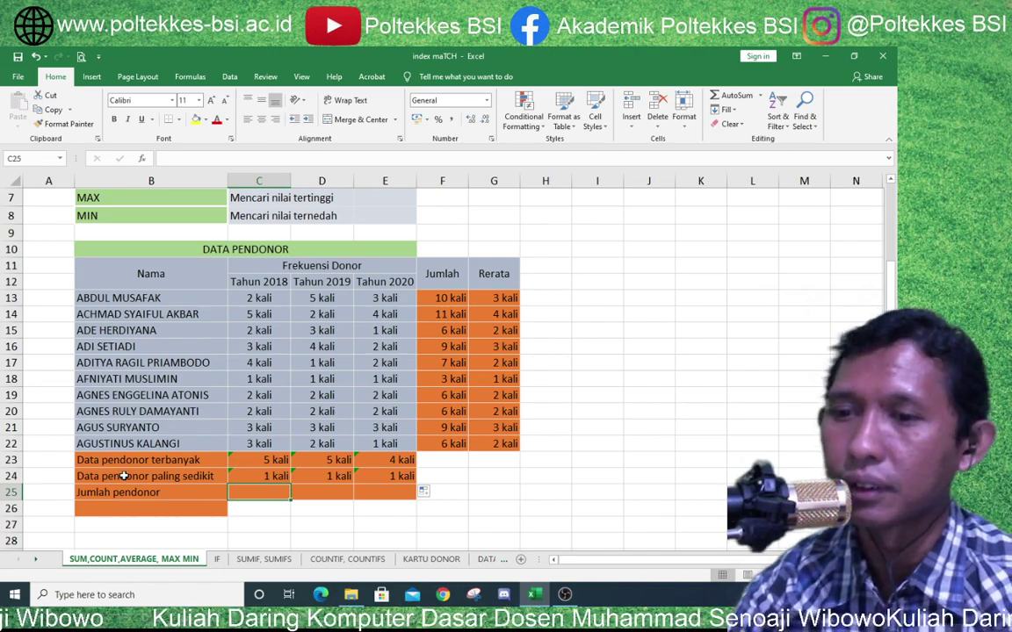
click(163, 301)
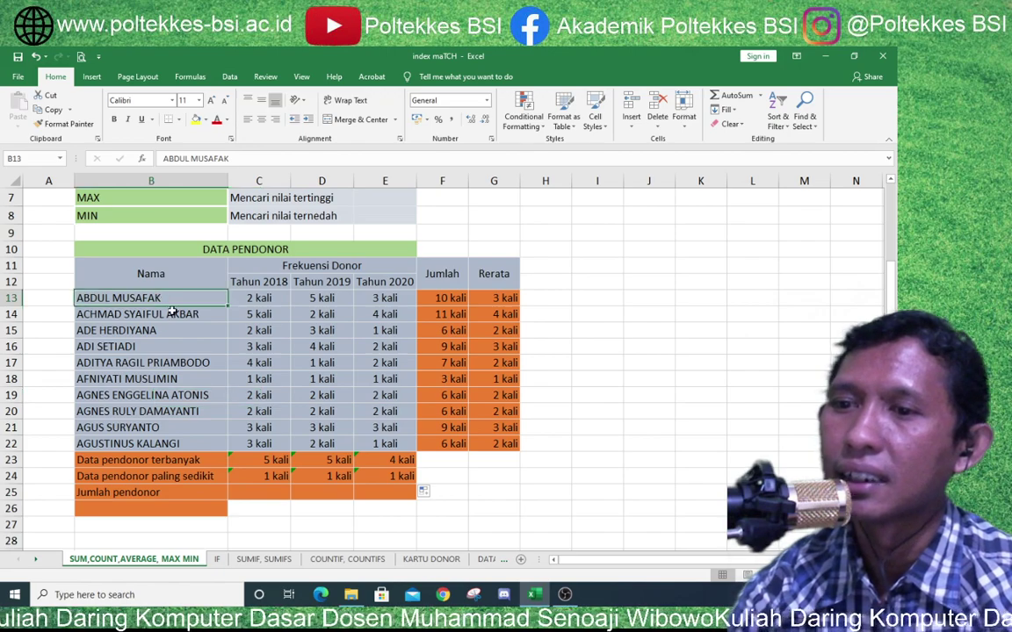
click(168, 315)
click(173, 332)
click(179, 346)
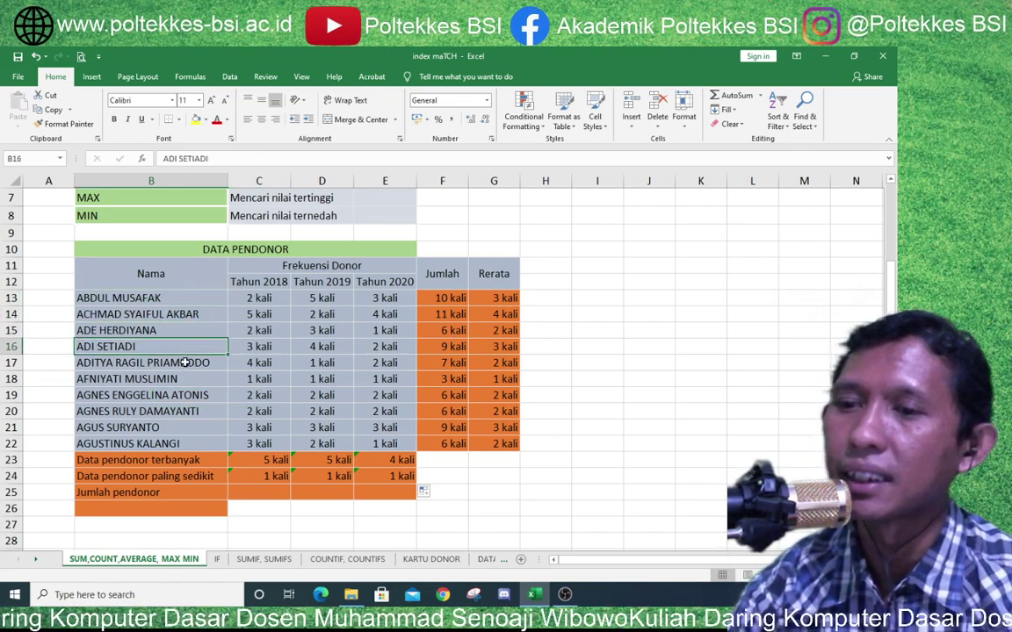
click(182, 363)
click(185, 379)
click(188, 395)
click(190, 412)
click(193, 428)
click(193, 438)
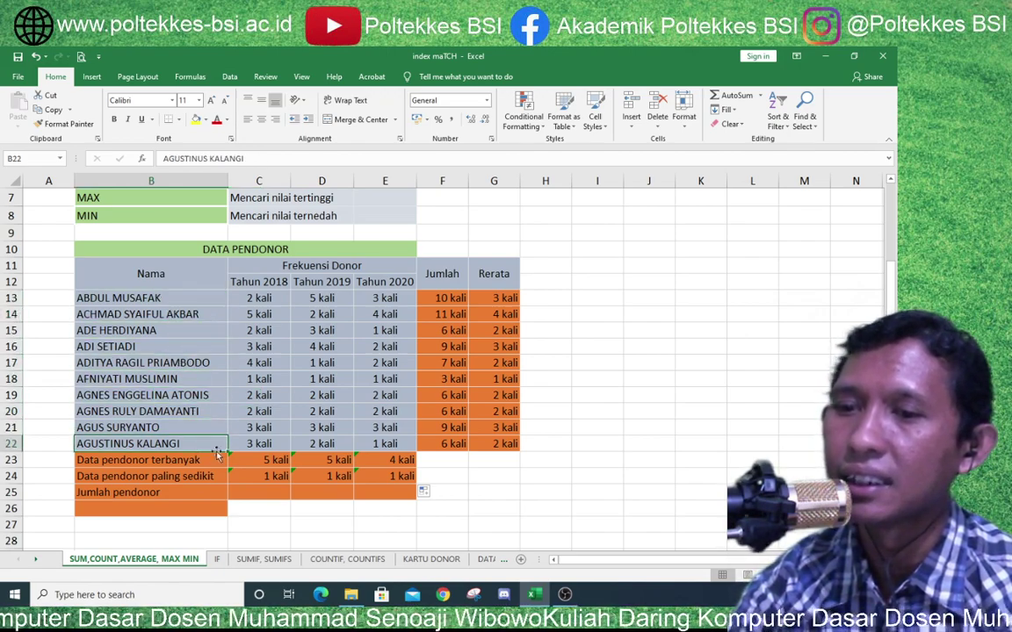
key(Down)
key(Down)
key(Down)
key(Right)
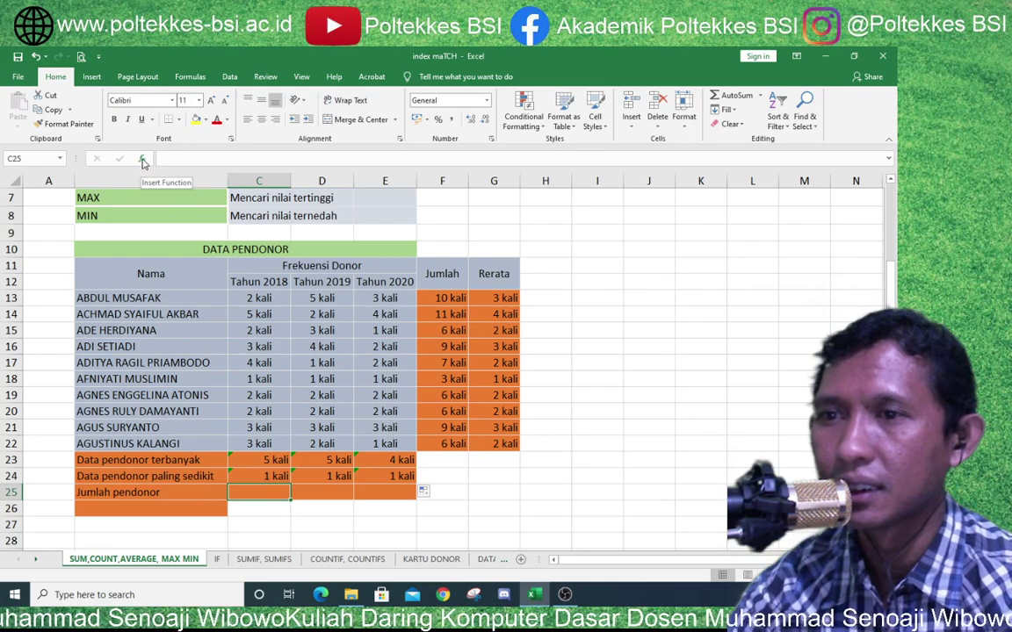
- Insert =COUNT(C13:C22) in C25 via Insert Function and fill it across to E25, each showing 10
click(142, 159)
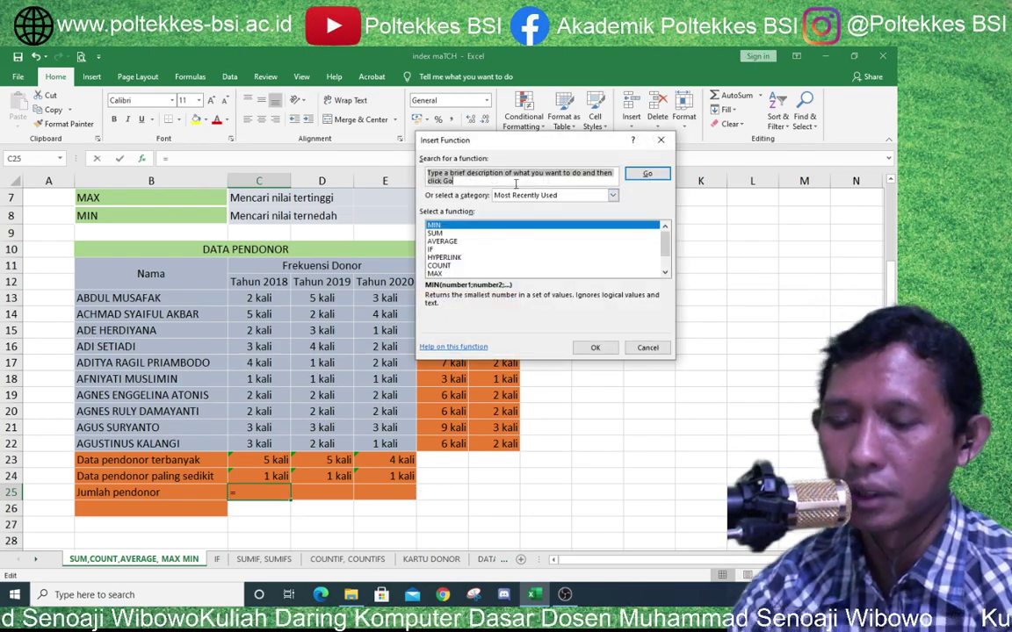
text(dount)
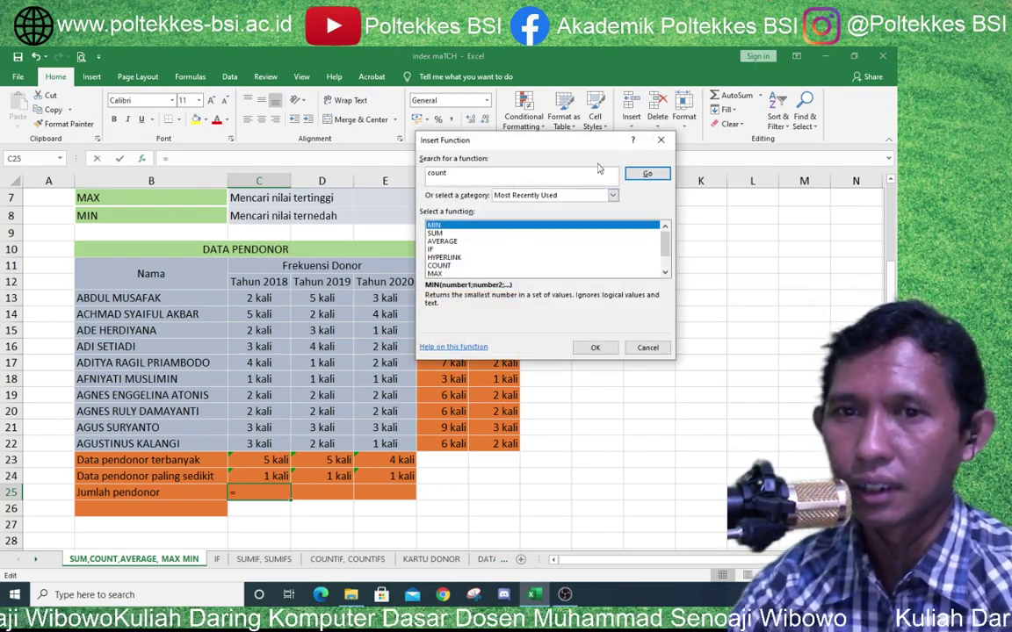
click(647, 174)
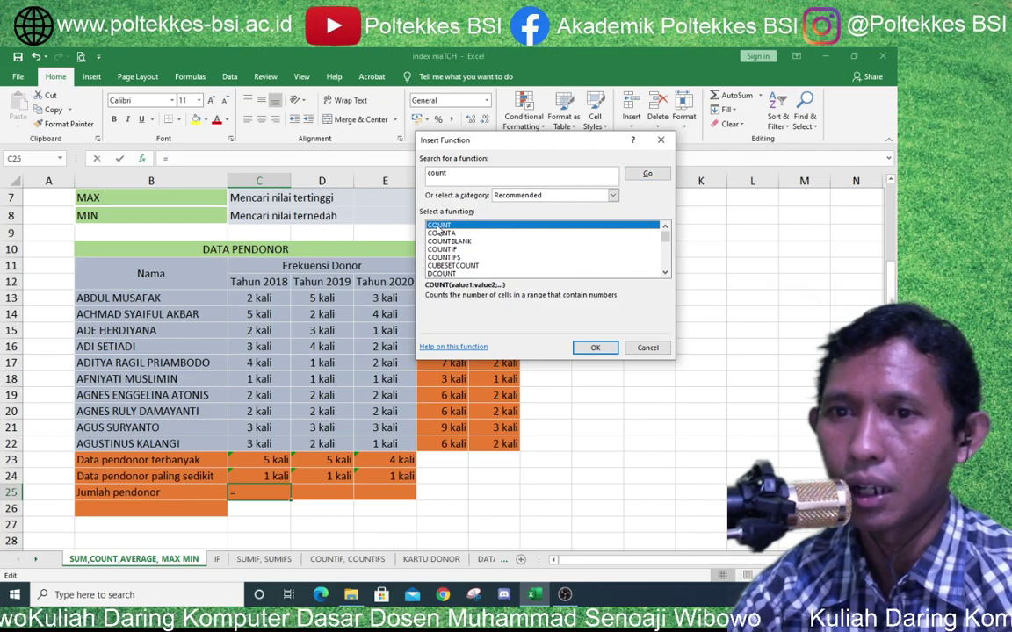
click(591, 349)
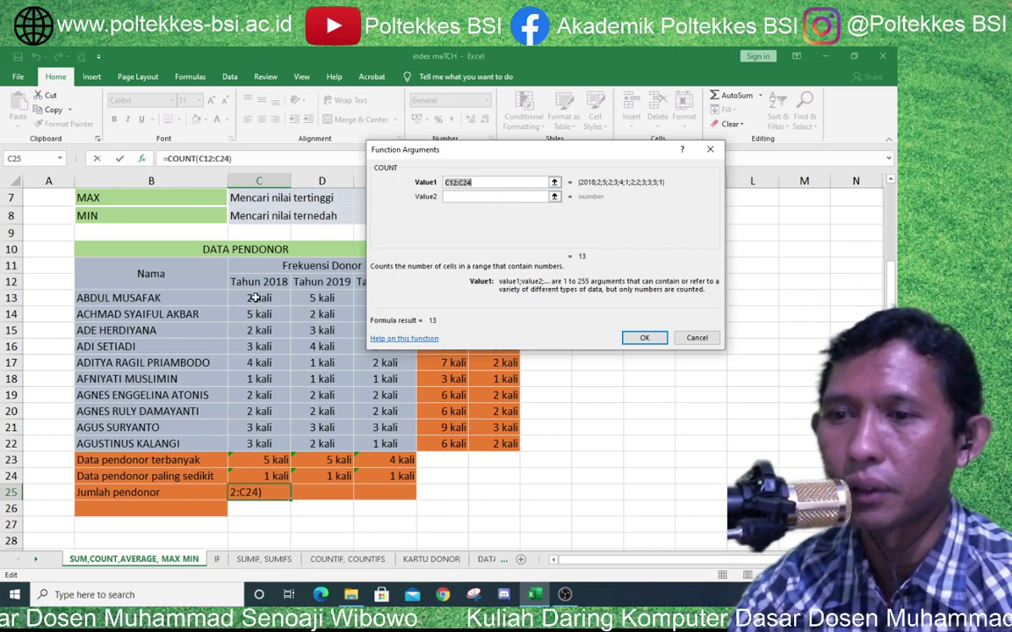
drag(255, 298, 257, 441)
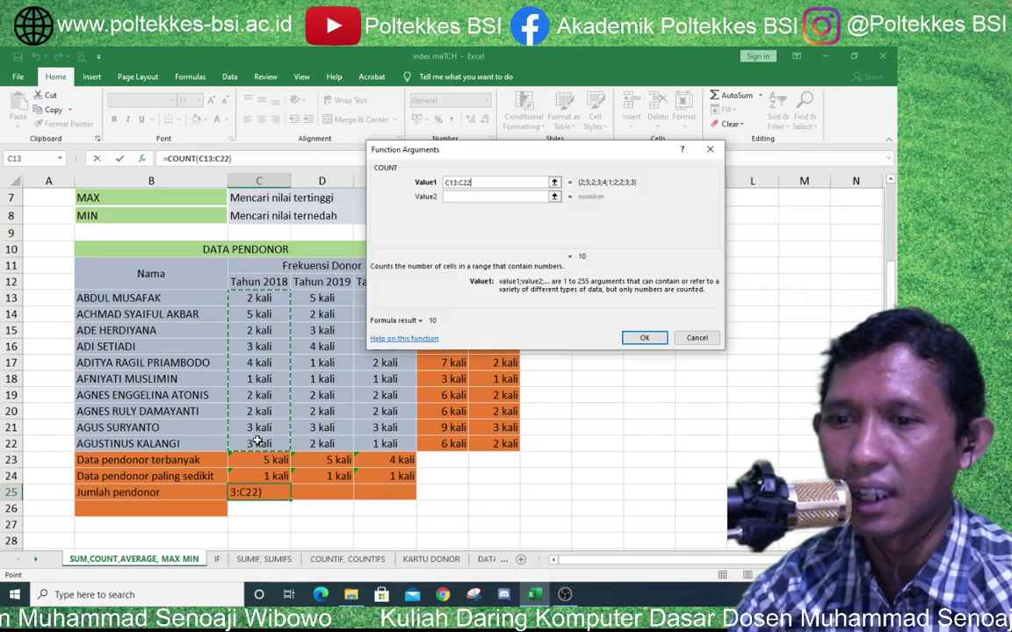
click(644, 337)
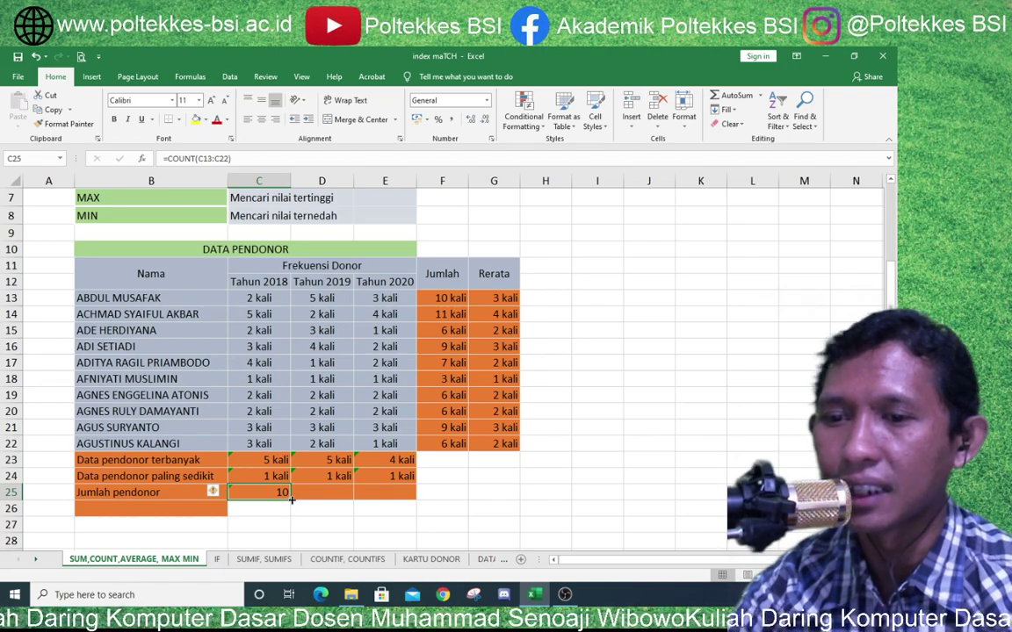
drag(291, 498, 413, 496)
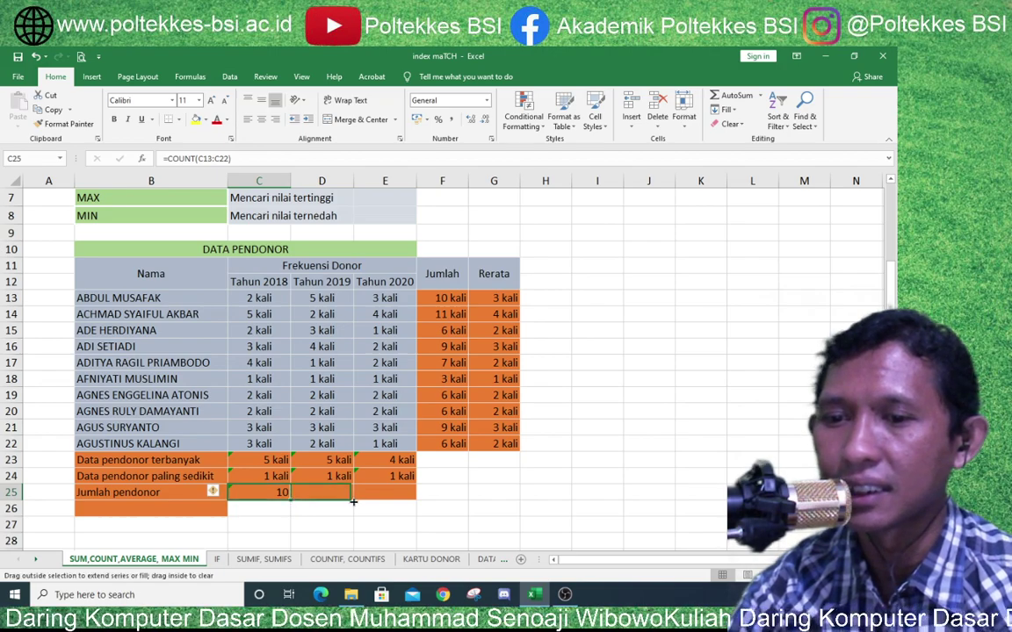
click(268, 494)
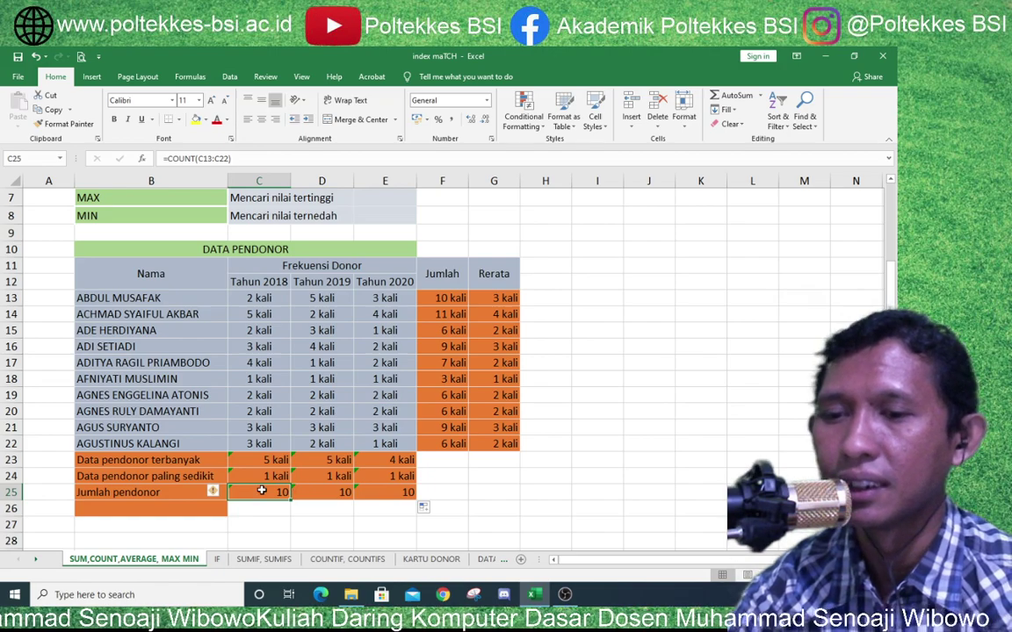
drag(253, 494, 387, 491)
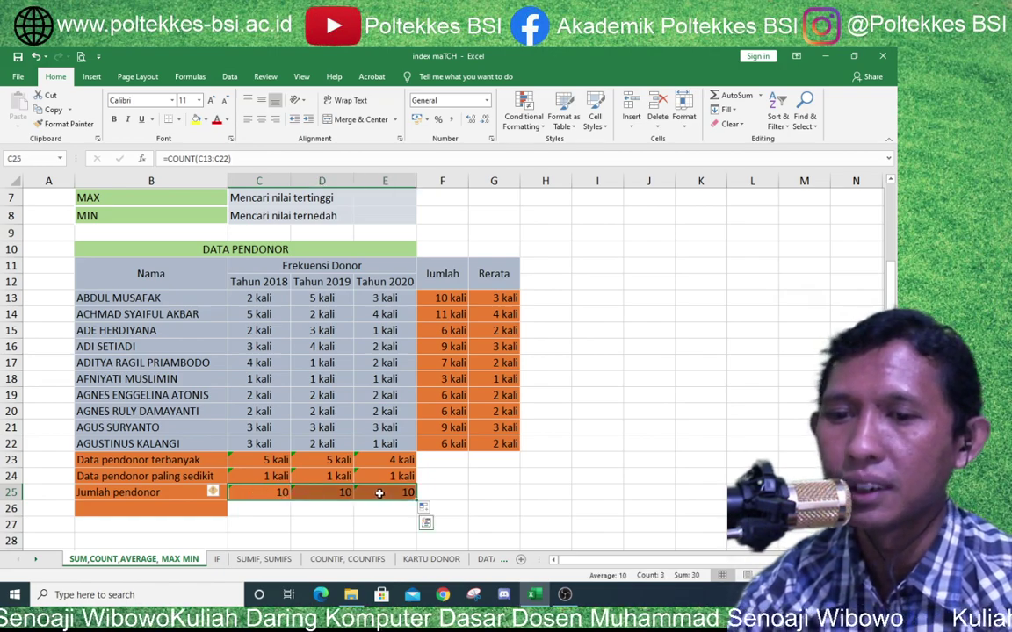
- Open Format Cells for the donor counts in C25:E25, choose Custom, and start editing the General type code
right_click(273, 494)
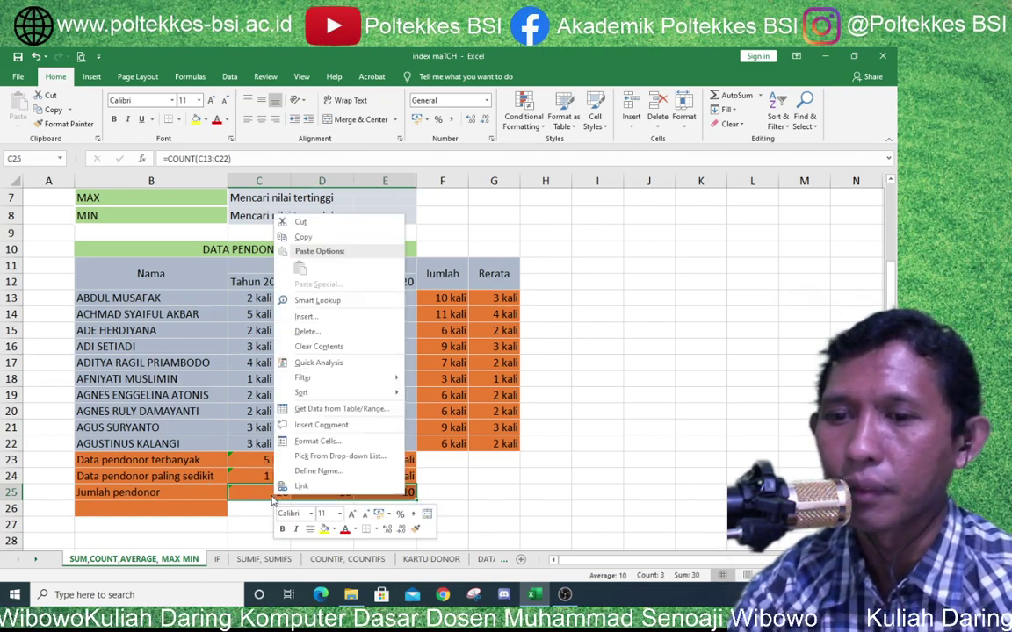
key(Escape)
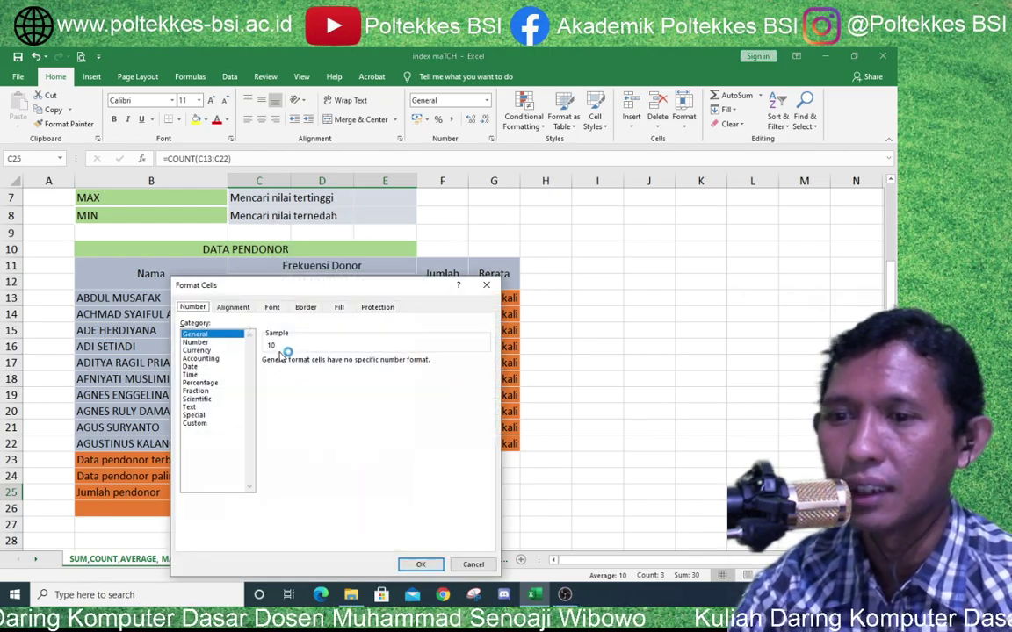
click(209, 425)
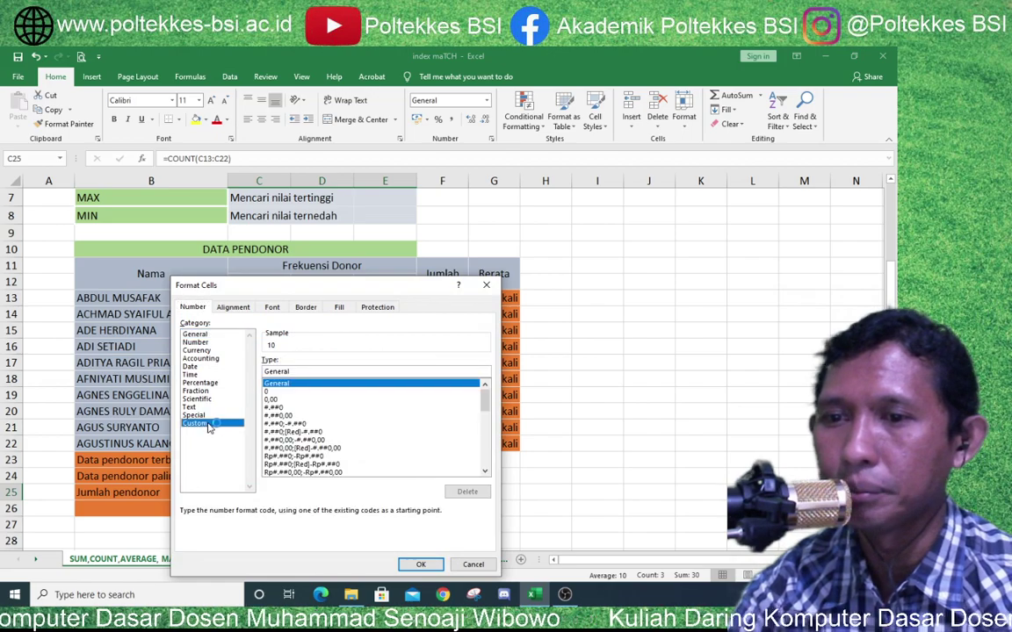
click(306, 372)
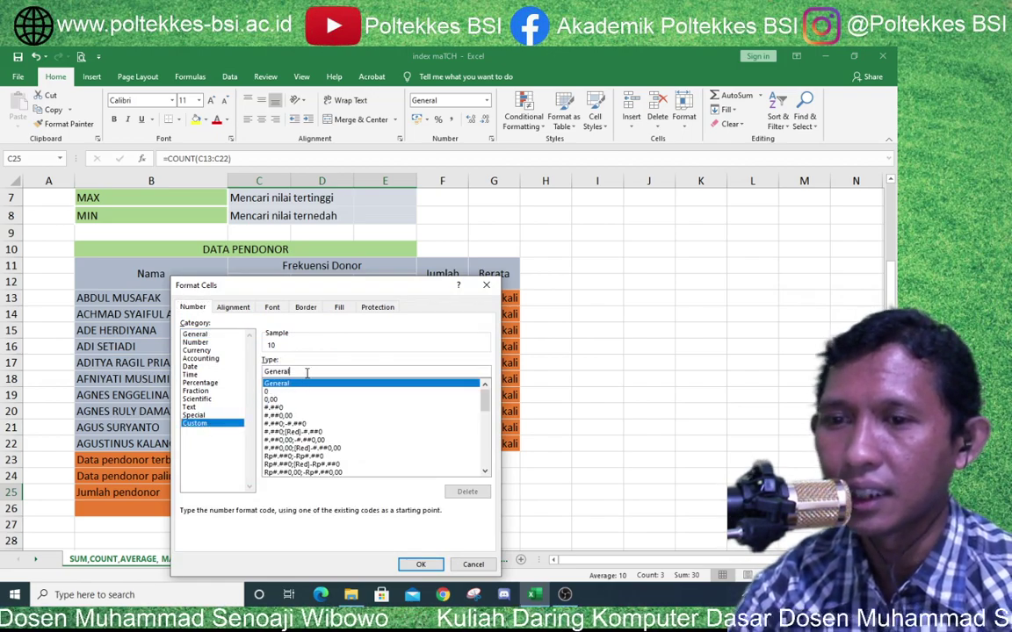
key(BackSpace)
text(l)
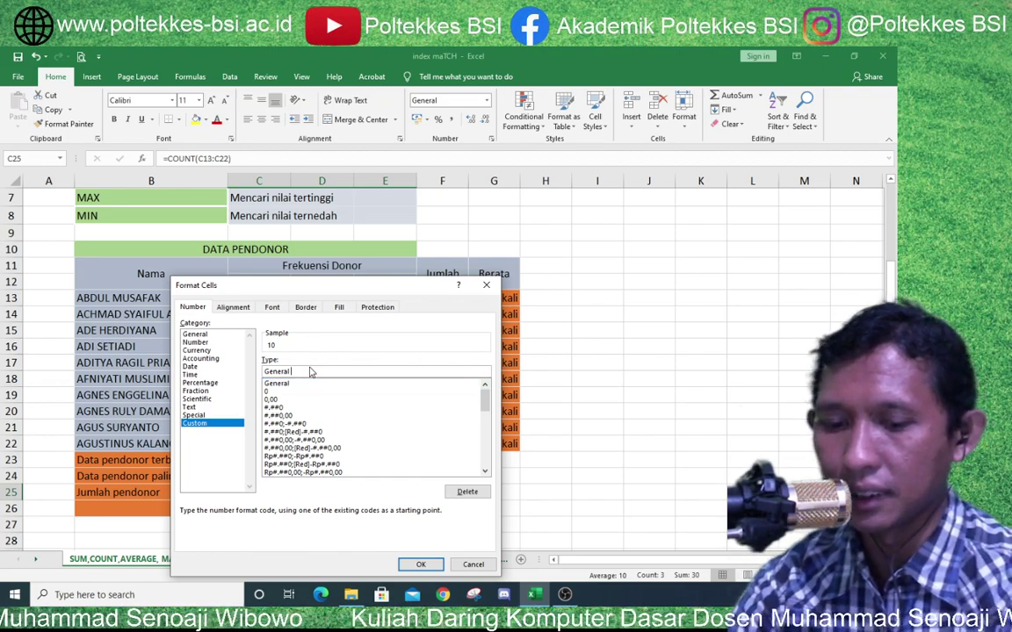
text( ")
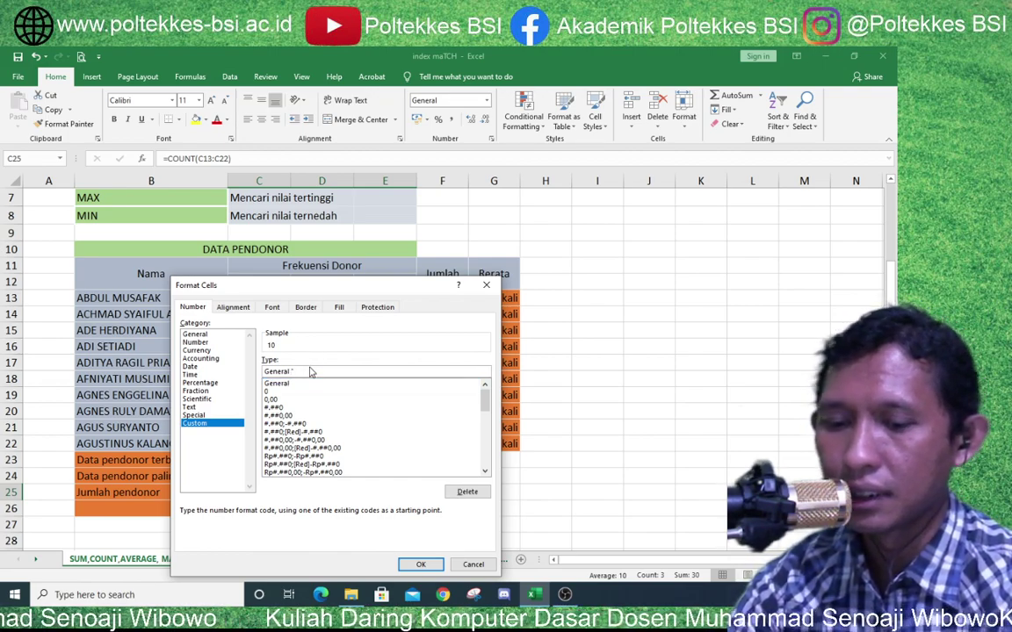